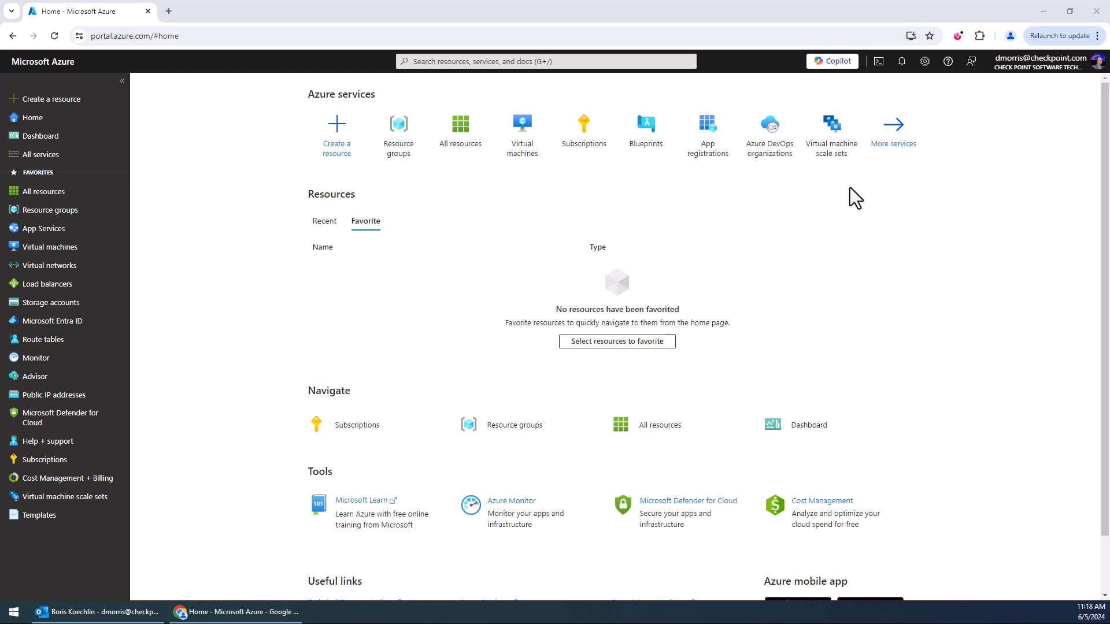
Start creating a resource and search the marketplace for Checkpoint.
{"action": "left_click", "coordinate": [68, 100]}
{"action": "left_click", "coordinate": [347, 141]}
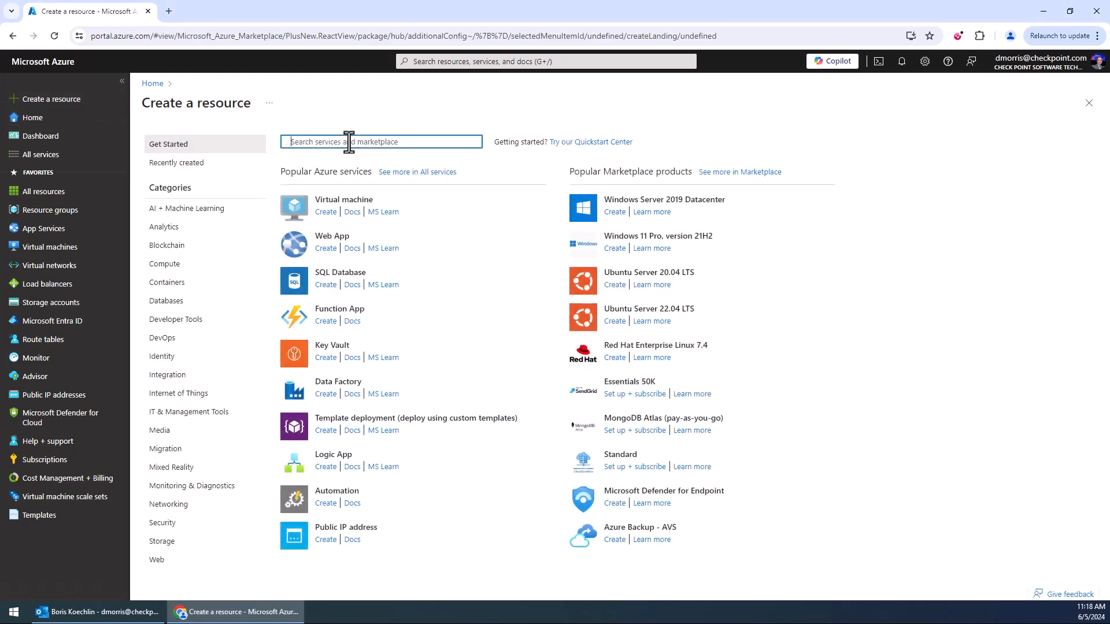
{"action": "type", "text": "Checkp"}
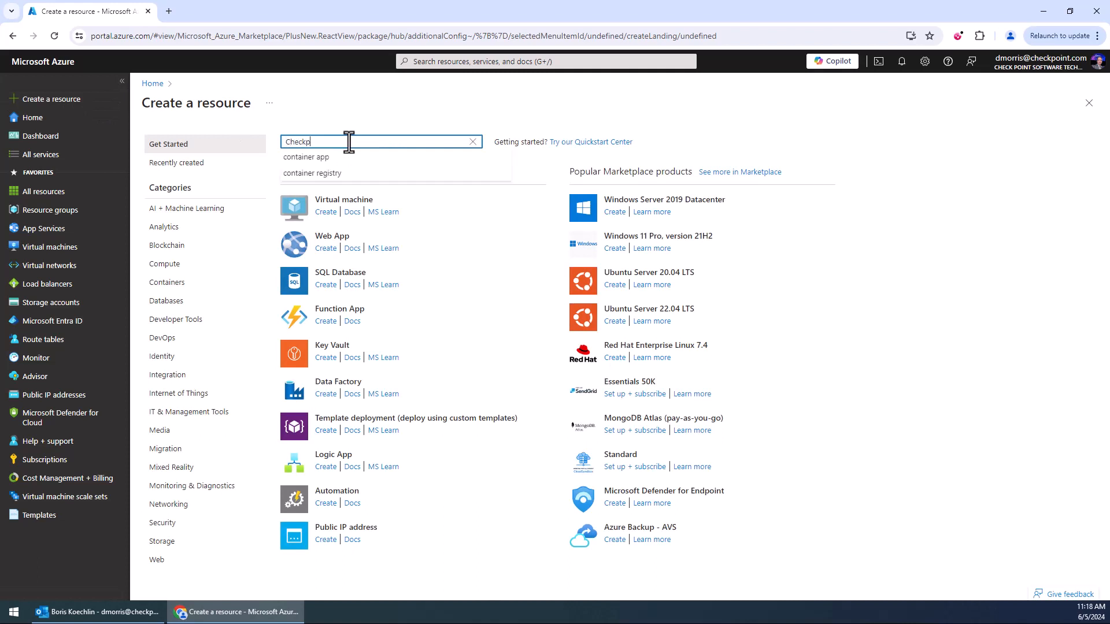
{"action": "type", "text": "oint"}
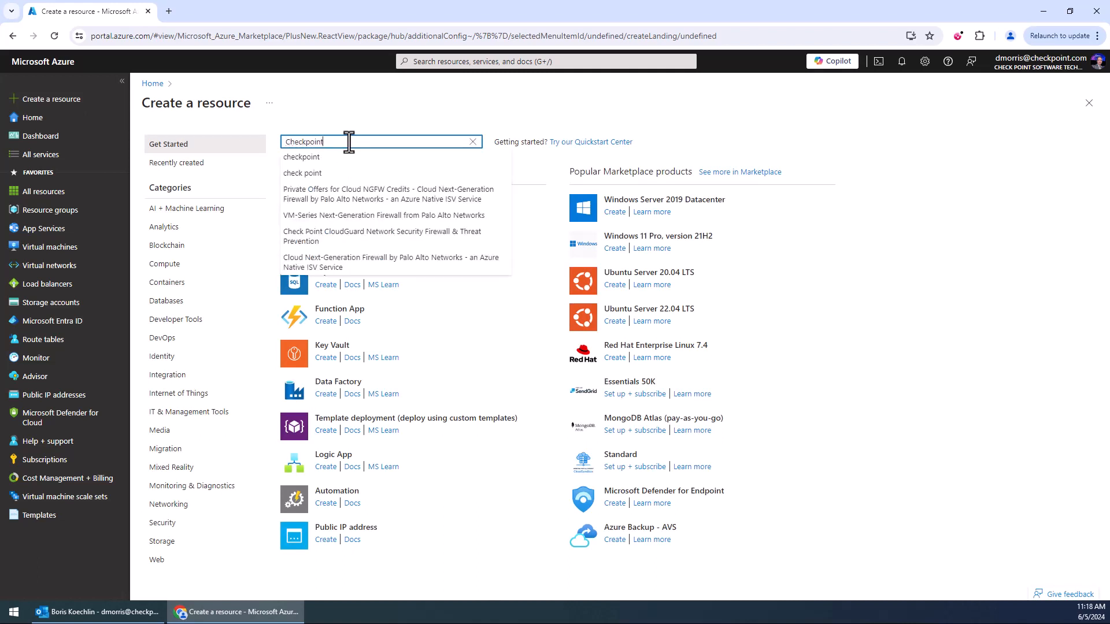
{"action": "key", "text": "Return"}
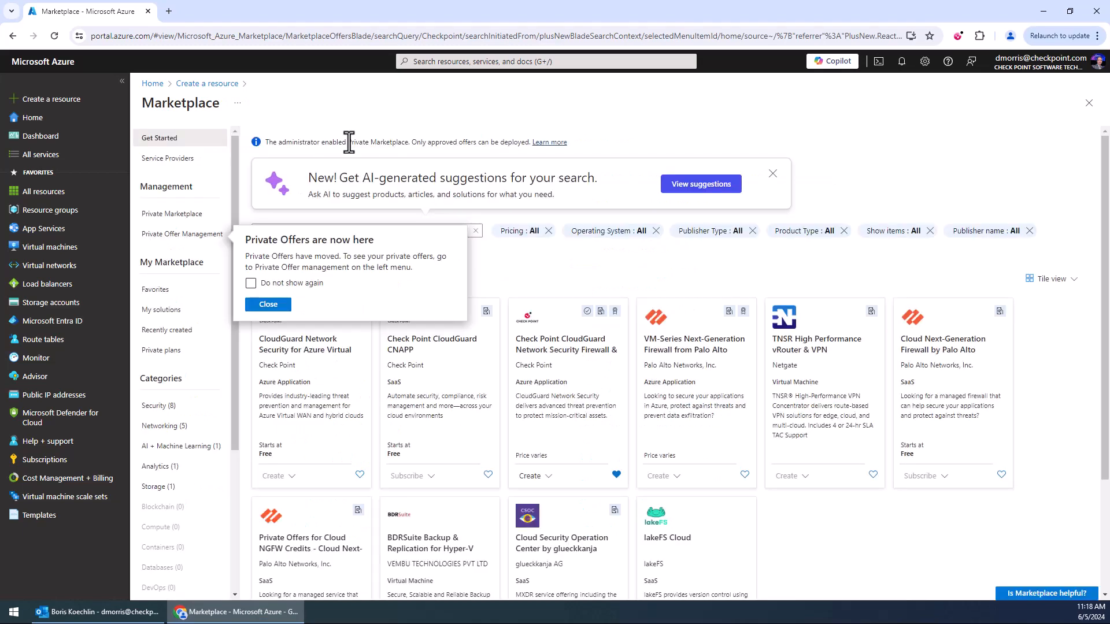
Open the Check Point CloudGuard Network Security Firewall & Threat Prevention offer and create it with the Check Point Security Management plan.
{"action": "left_click", "coordinate": [279, 305]}
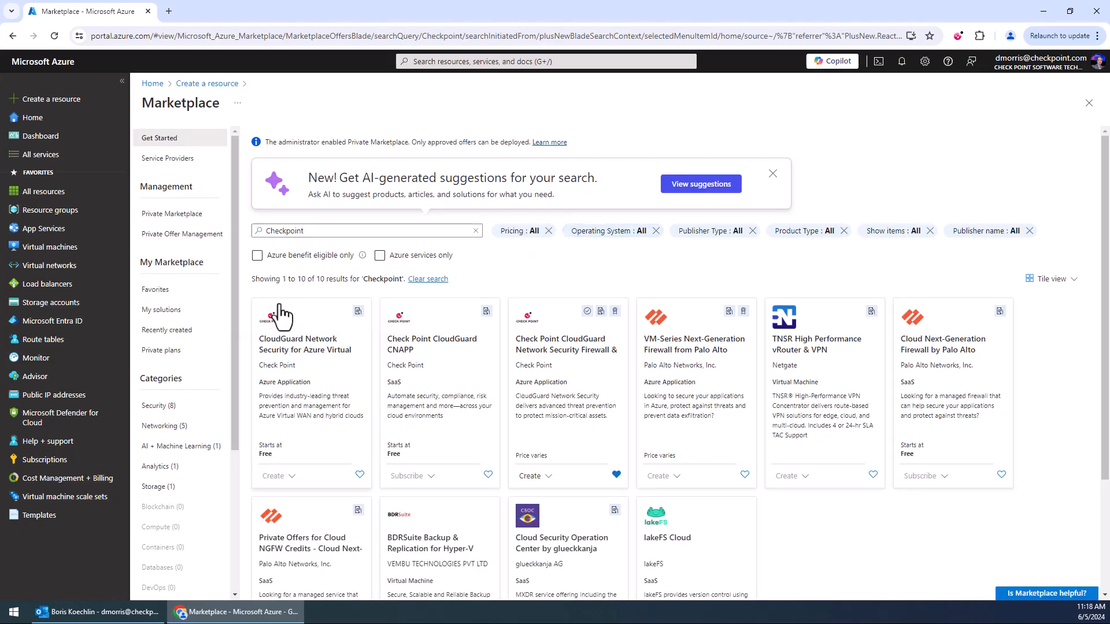
{"action": "left_click", "coordinate": [562, 358]}
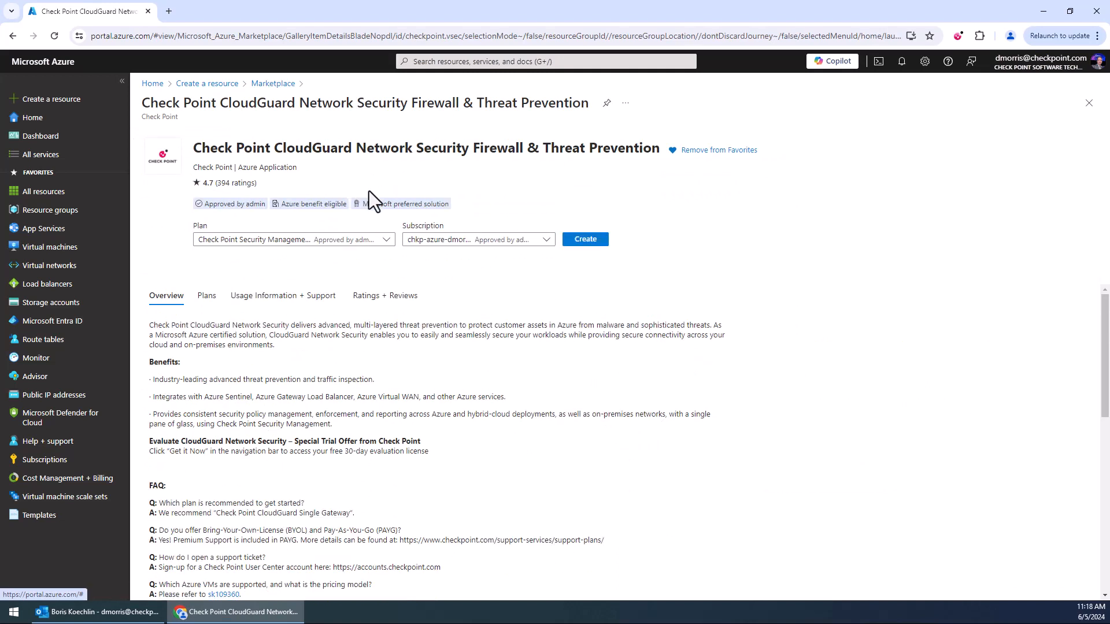
{"action": "left_click", "coordinate": [386, 241]}
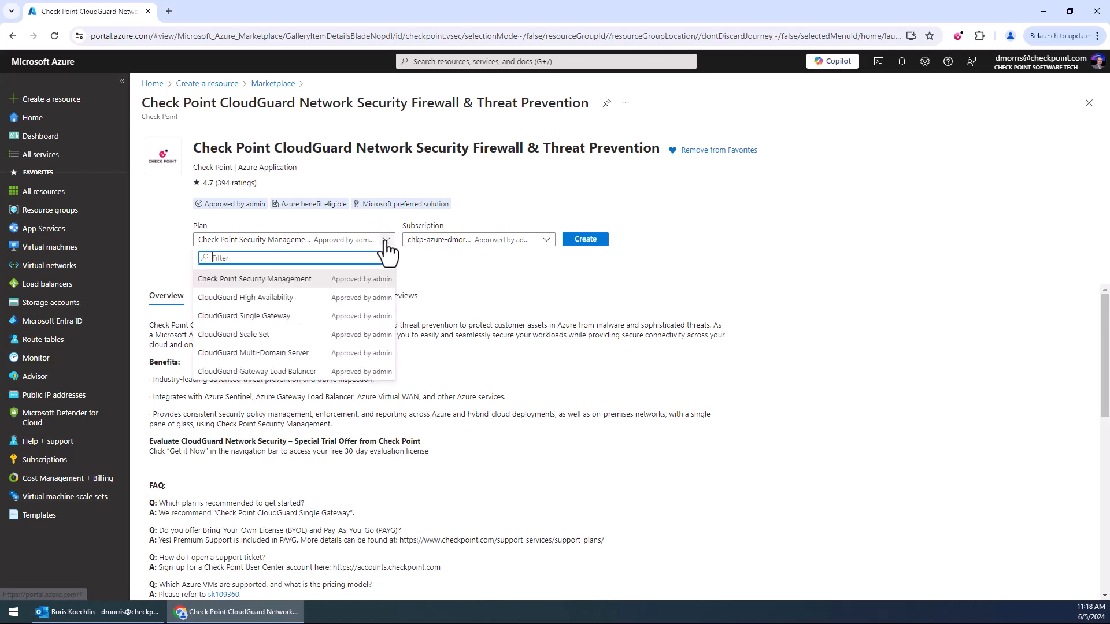
{"action": "left_click", "coordinate": [310, 283]}
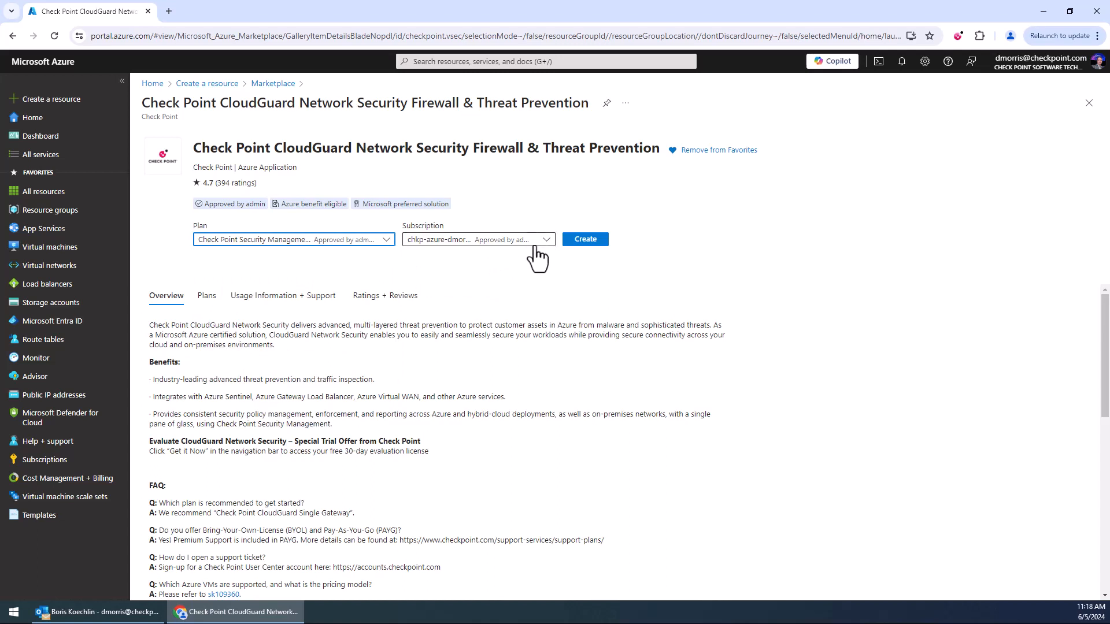
{"action": "left_click", "coordinate": [579, 256]}
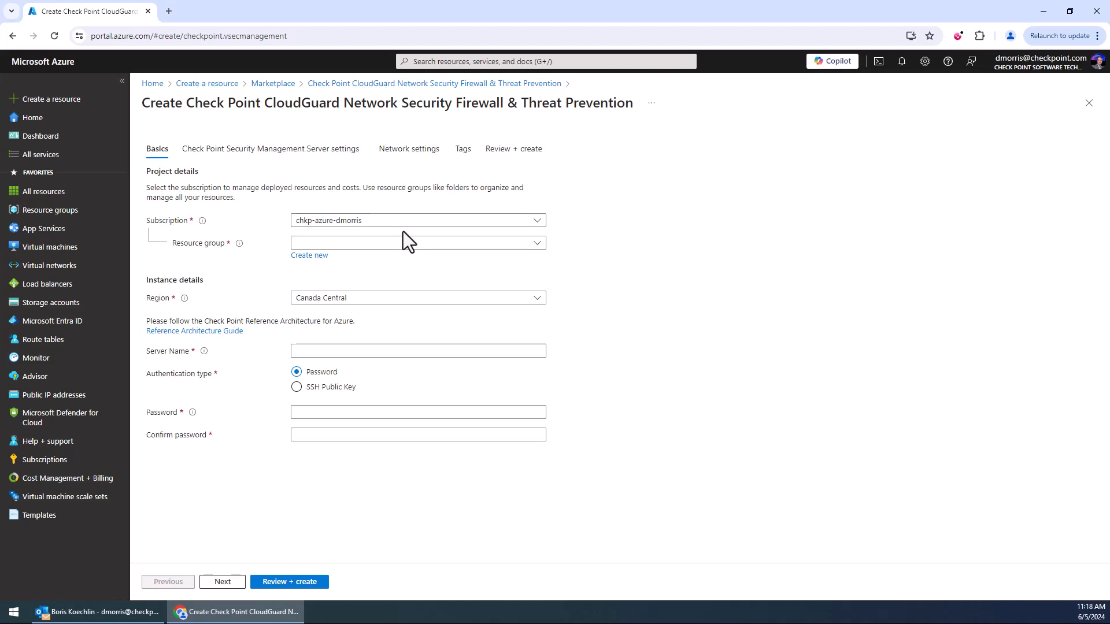
Create a new resource group named CPMGMT and choose Canada Central as the region.
{"action": "left_click", "coordinate": [312, 256]}
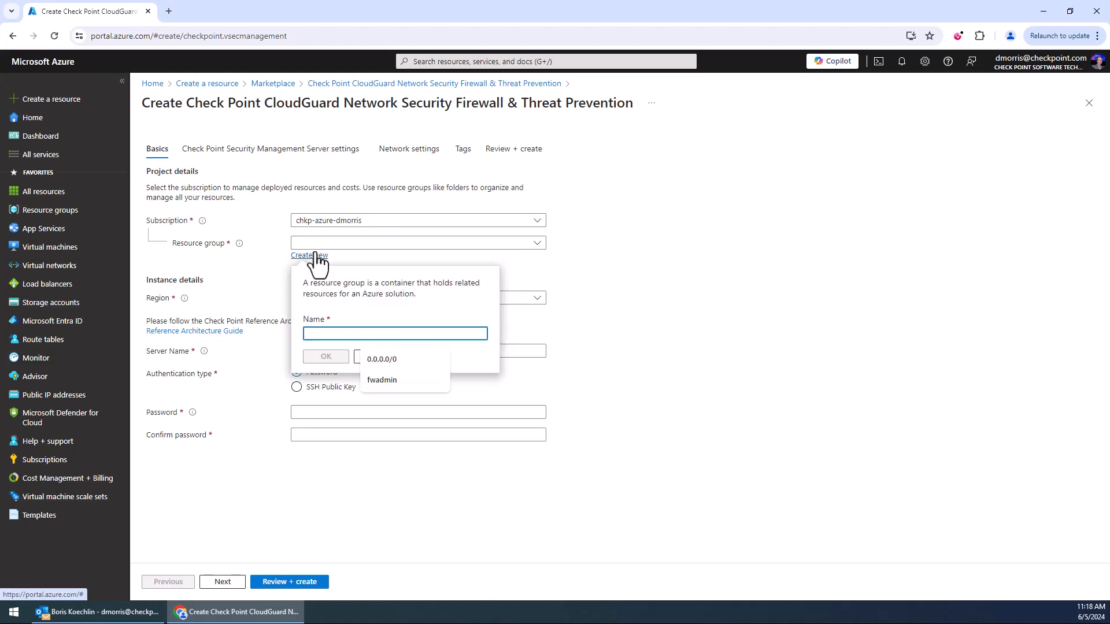
{"action": "type", "text": "CPMGMT"}
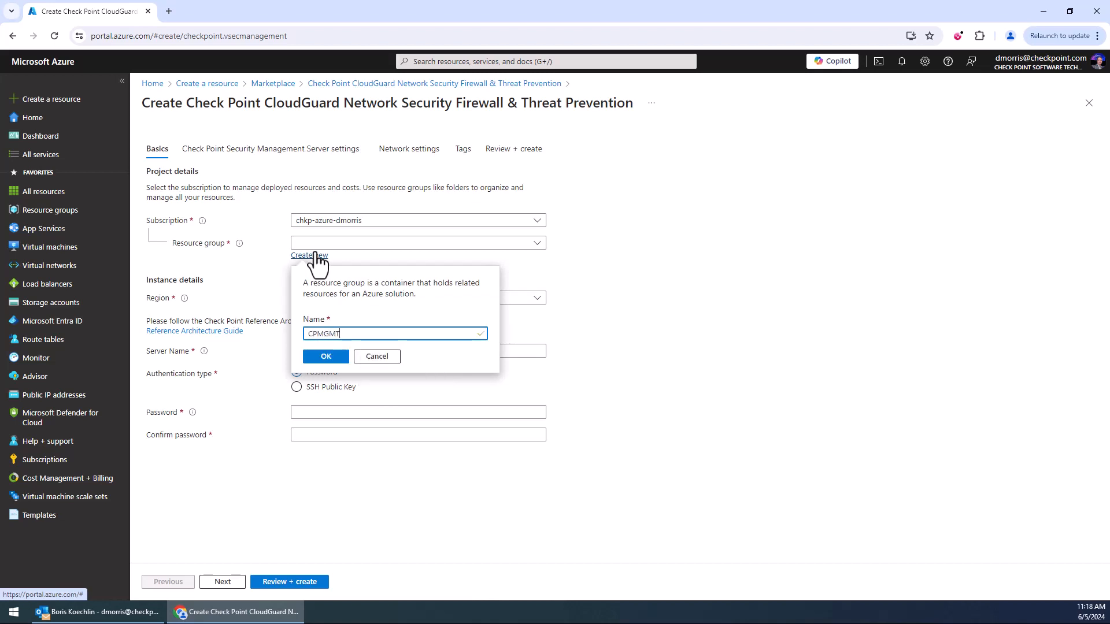
{"action": "left_click", "coordinate": [322, 358]}
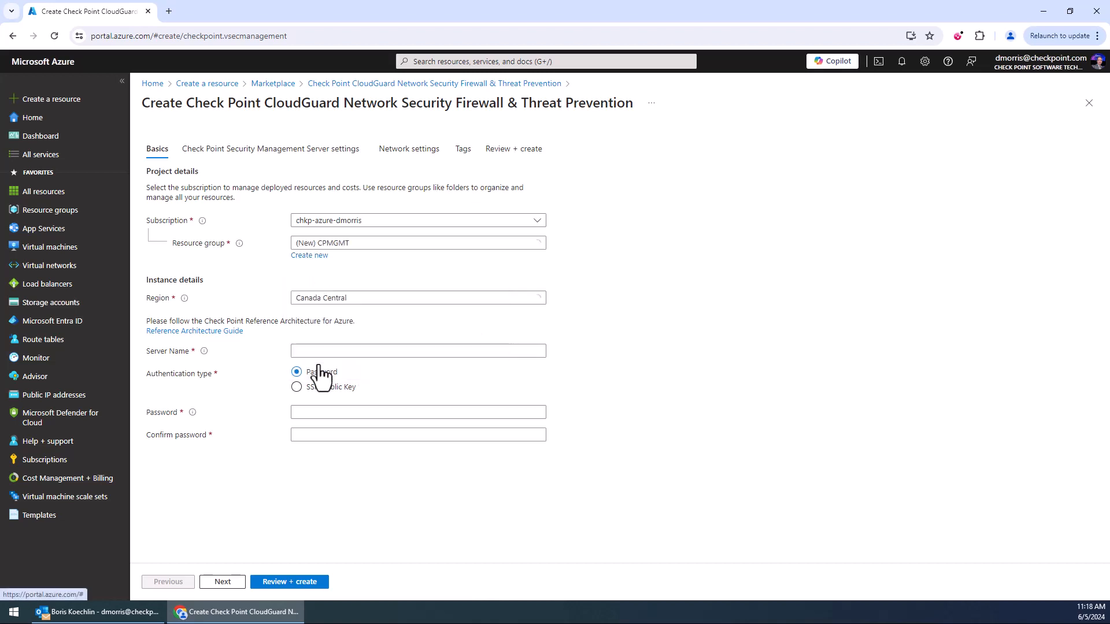
{"action": "left_click", "coordinate": [486, 298]}
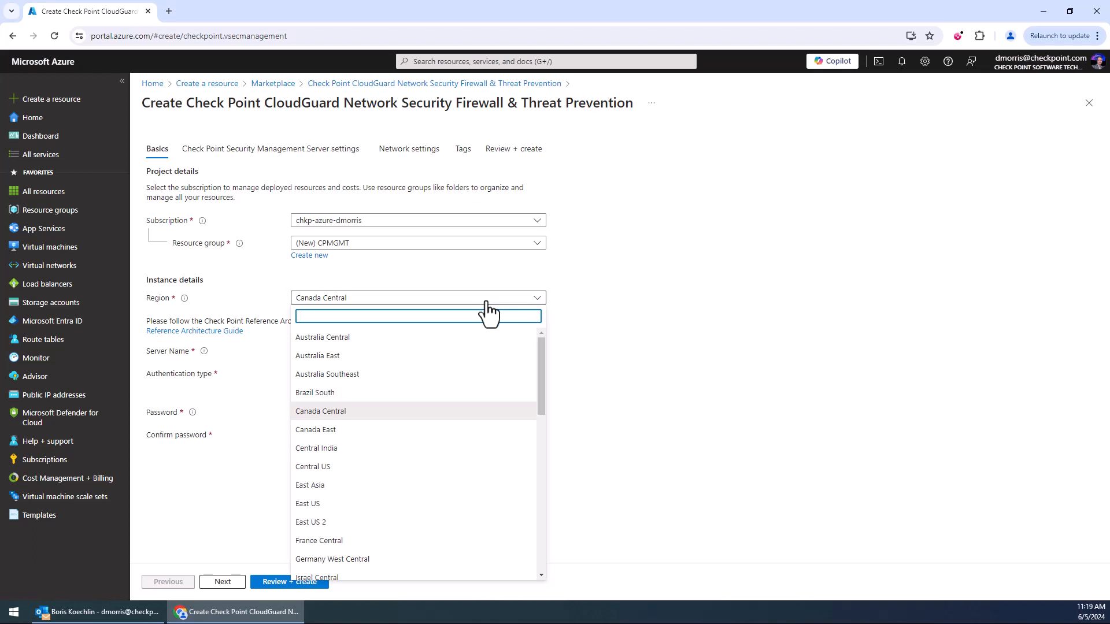
{"action": "left_click", "coordinate": [414, 411]}
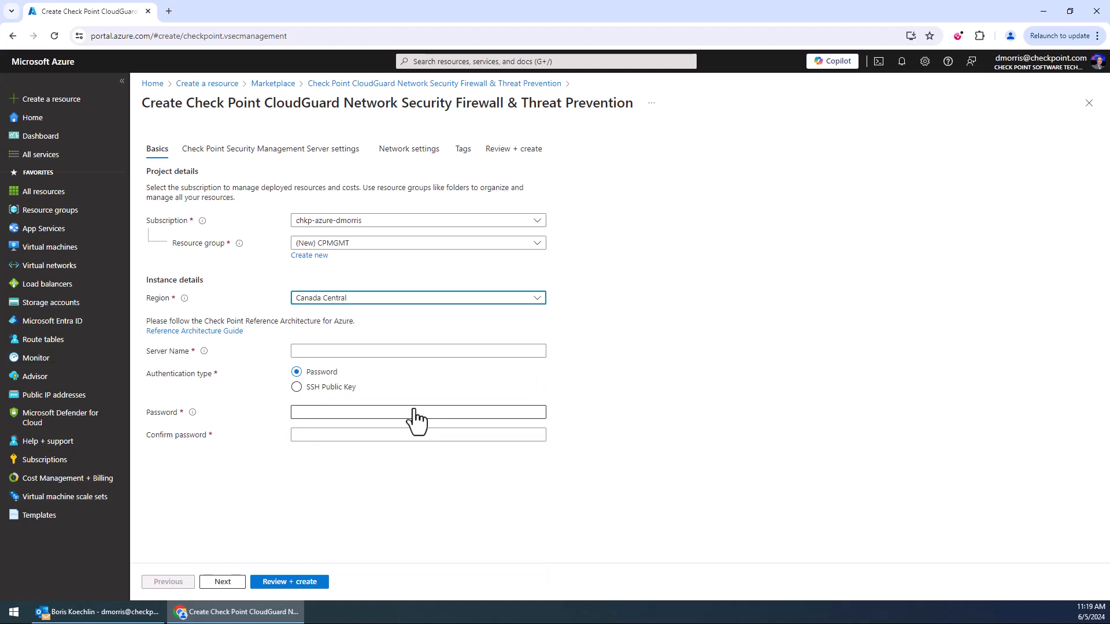
Set the server name to CPMGMT.
{"action": "left_click", "coordinate": [412, 351]}
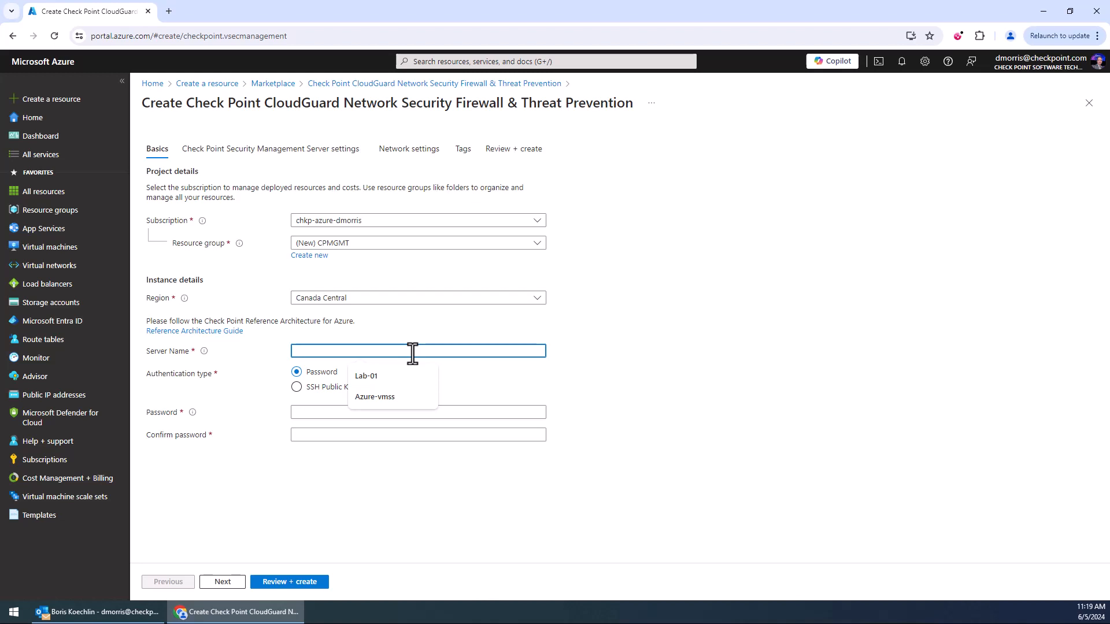
{"action": "type", "text": "CPMGMT"}
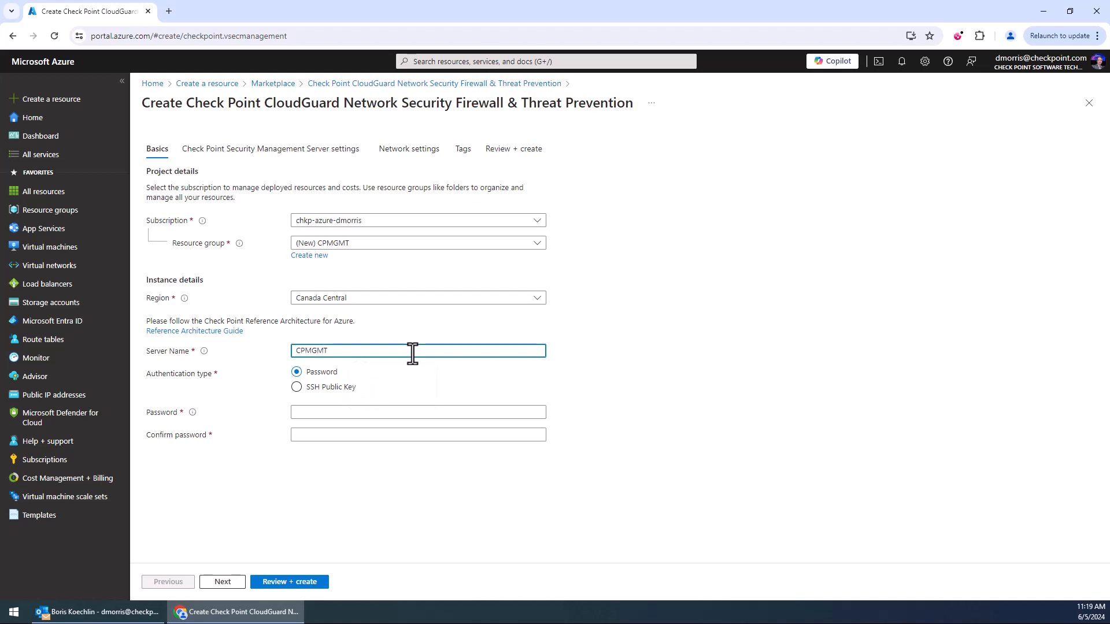
{"action": "left_click", "coordinate": [555, 356]}
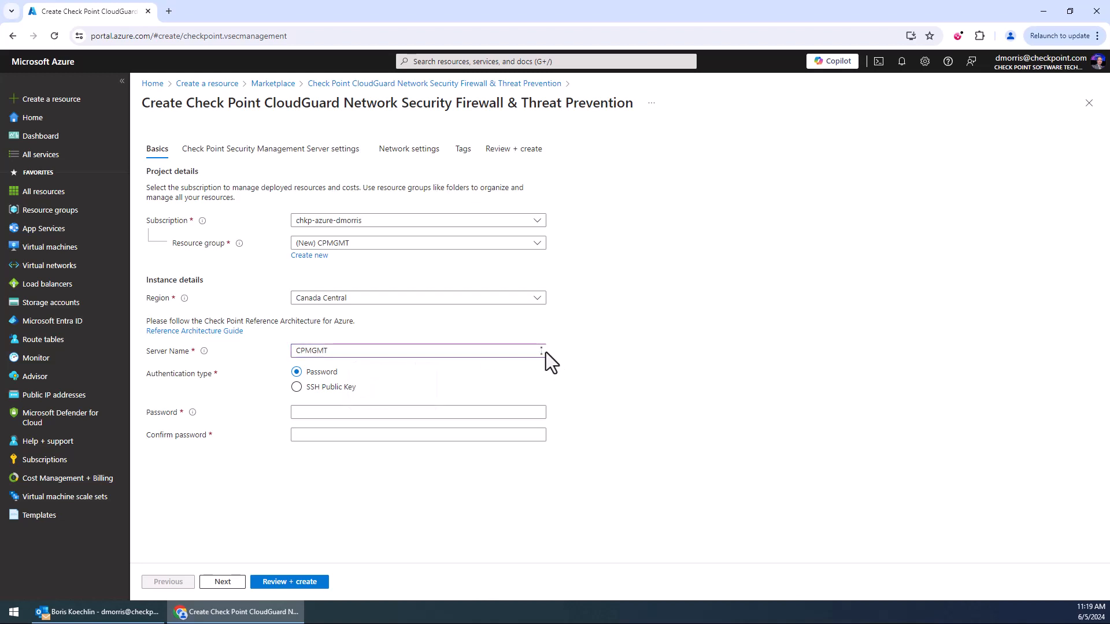
Enter the admin password and retype it in the confirm password field.
{"action": "left_click", "coordinate": [326, 409]}
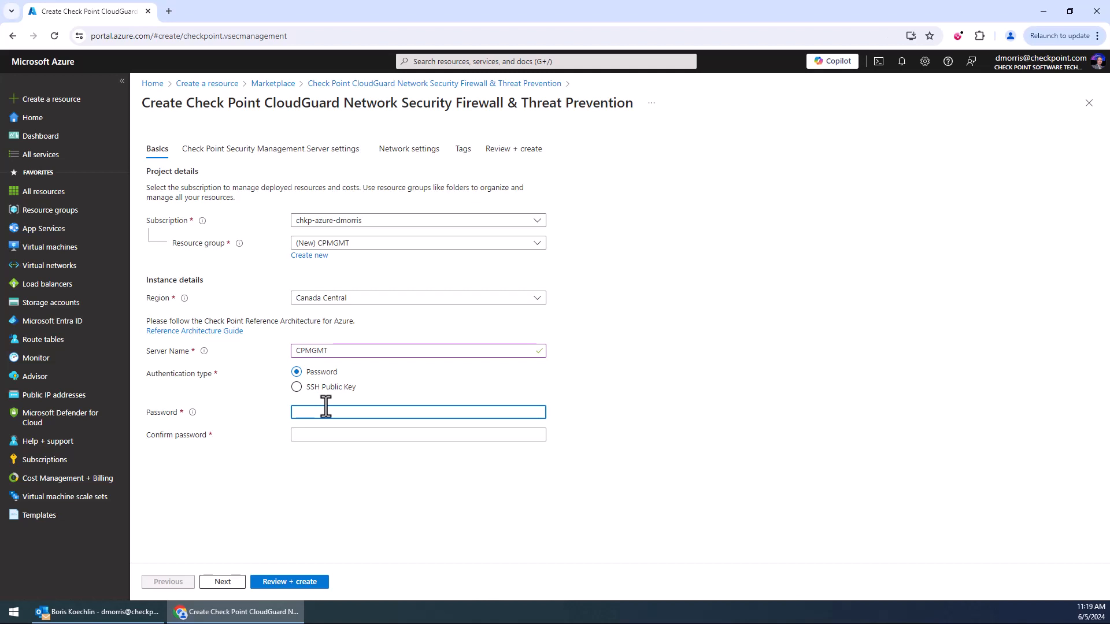
{"action": "type", "text": "•••••••••••••"}
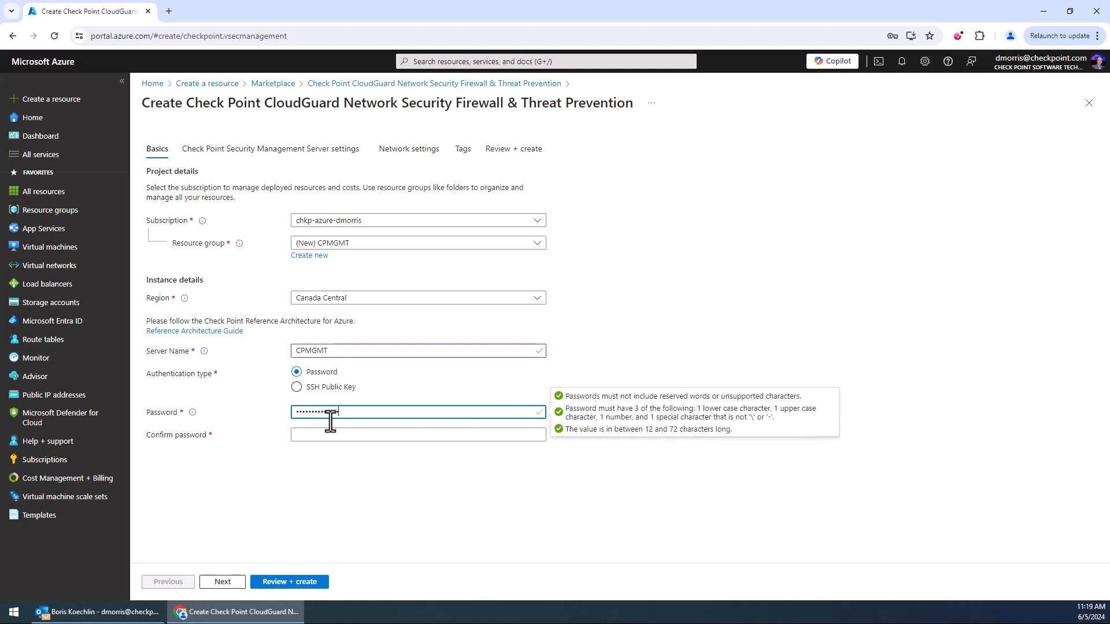
{"action": "left_click", "coordinate": [338, 435]}
{"action": "type", "text": "••••••••••••••"}
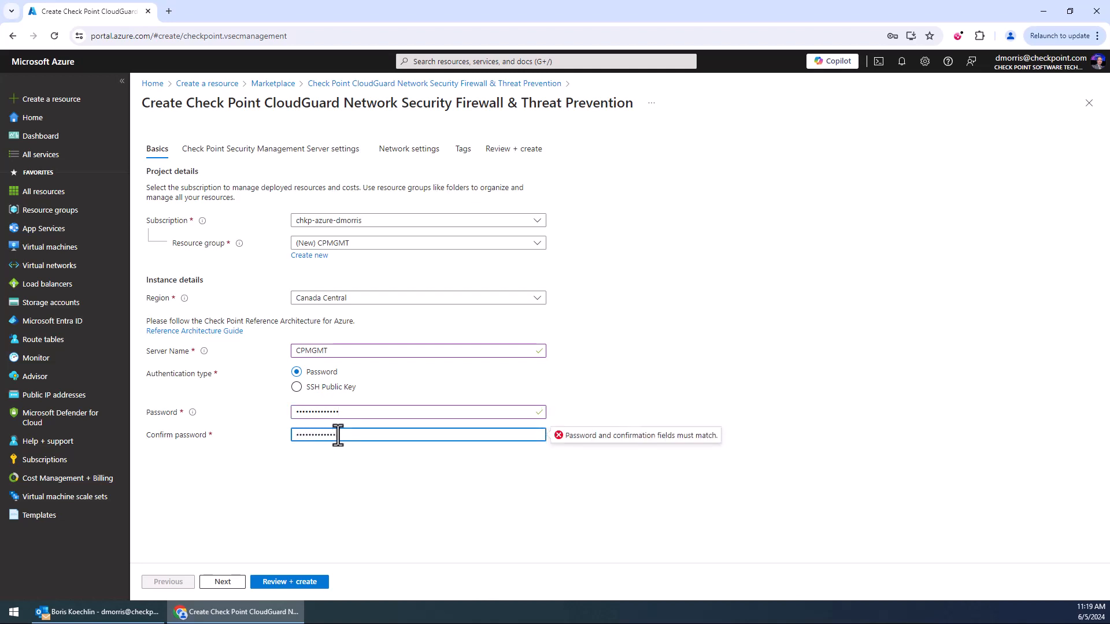
{"action": "double_click", "coordinate": [401, 409]}
{"action": "type", "text": "••••••••••••••"}
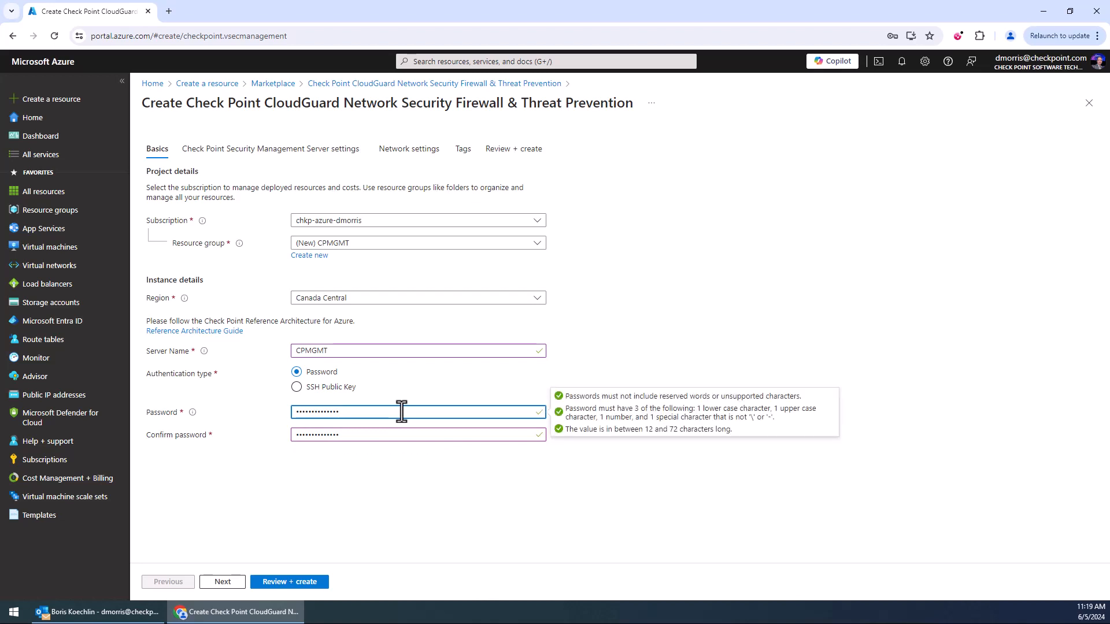
{"action": "left_click", "coordinate": [413, 483]}
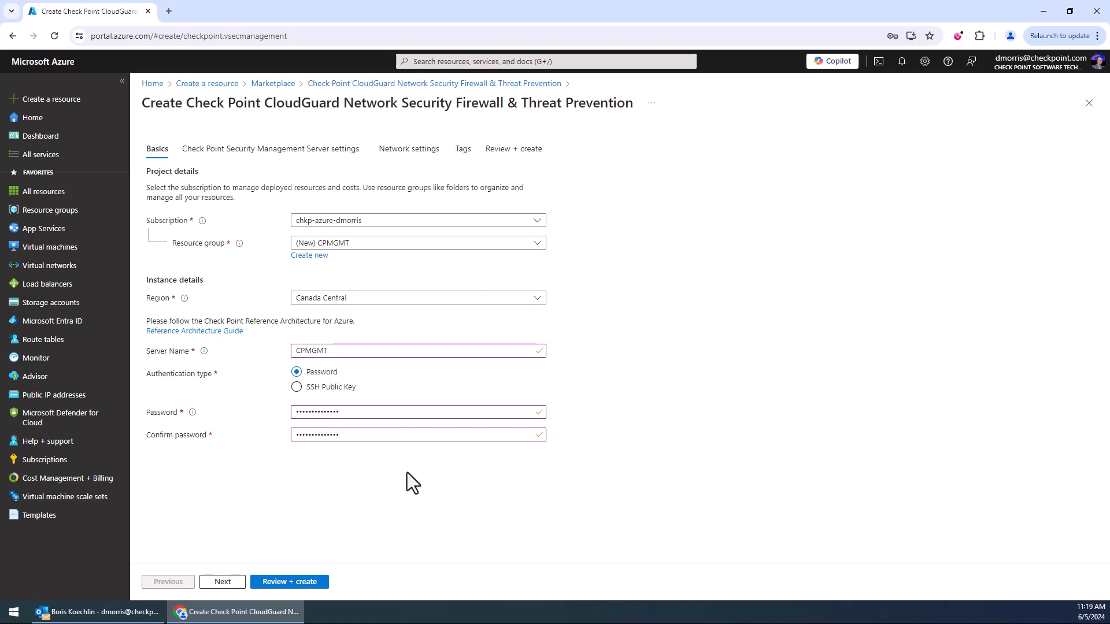
Proceed to the Security Management Server settings and review the CloudGuard version and license type options.
{"action": "left_click", "coordinate": [220, 582]}
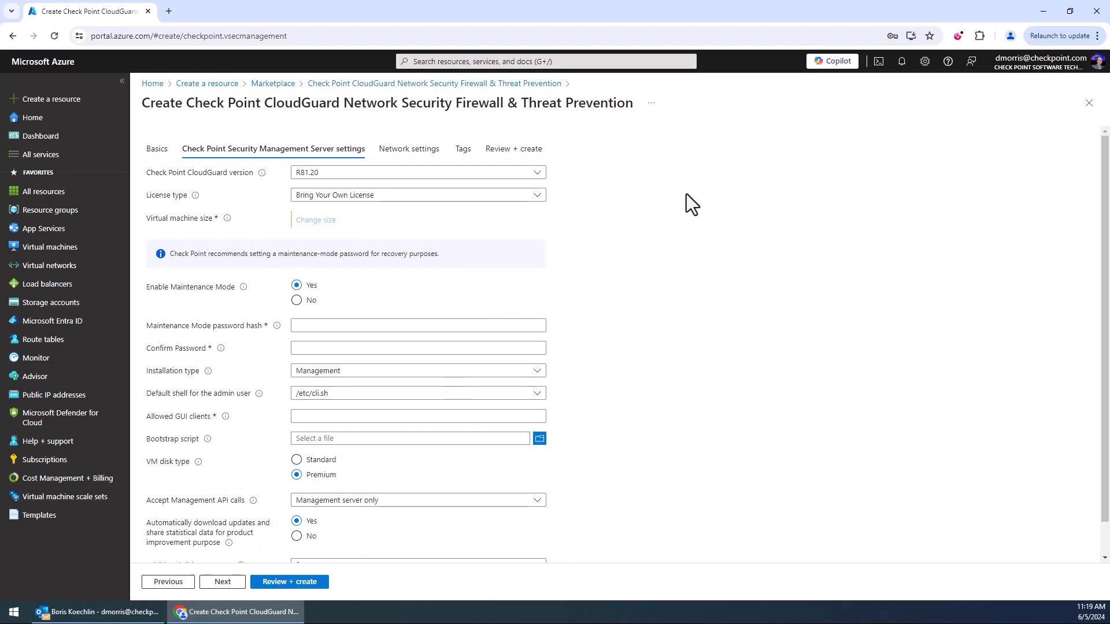
{"action": "left_click", "coordinate": [537, 173]}
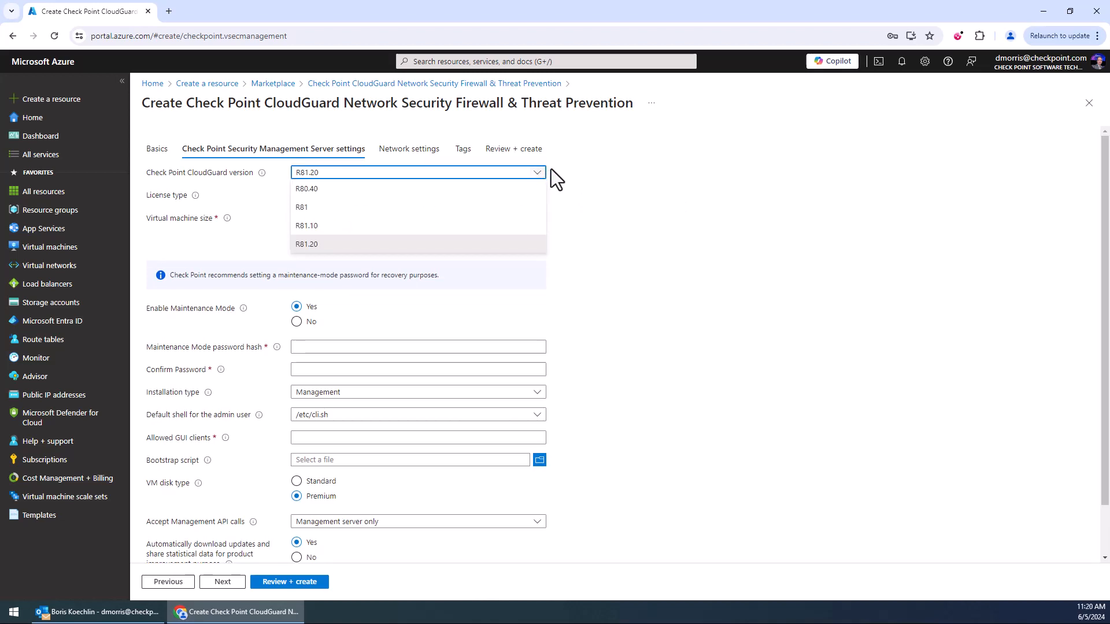
{"action": "left_click", "coordinate": [549, 171]}
{"action": "left_click", "coordinate": [534, 199]}
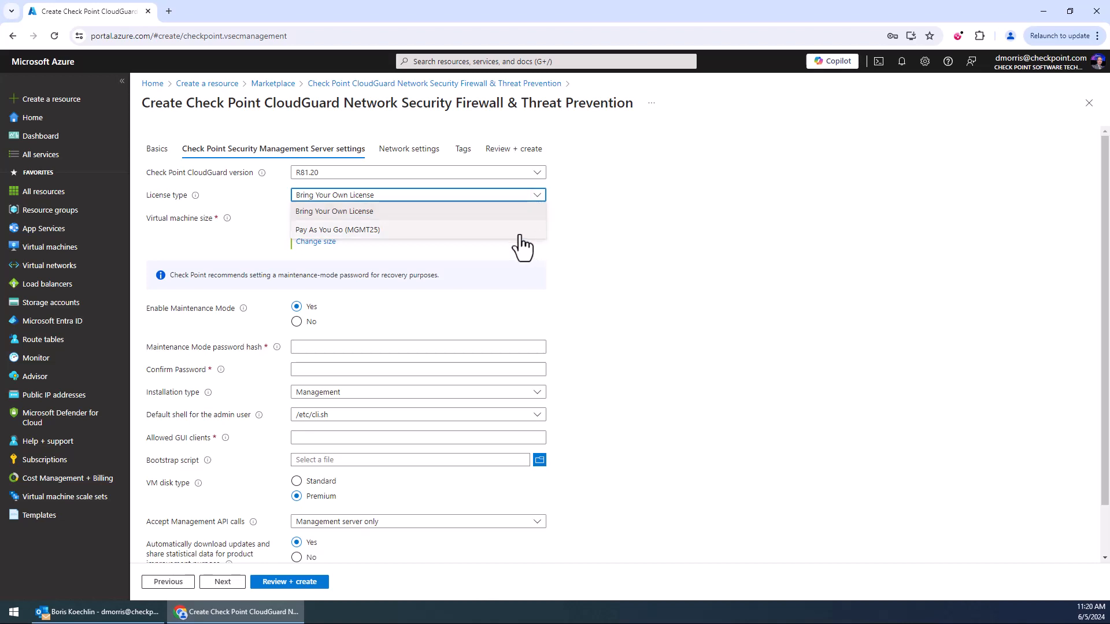
{"action": "left_click", "coordinate": [633, 233]}
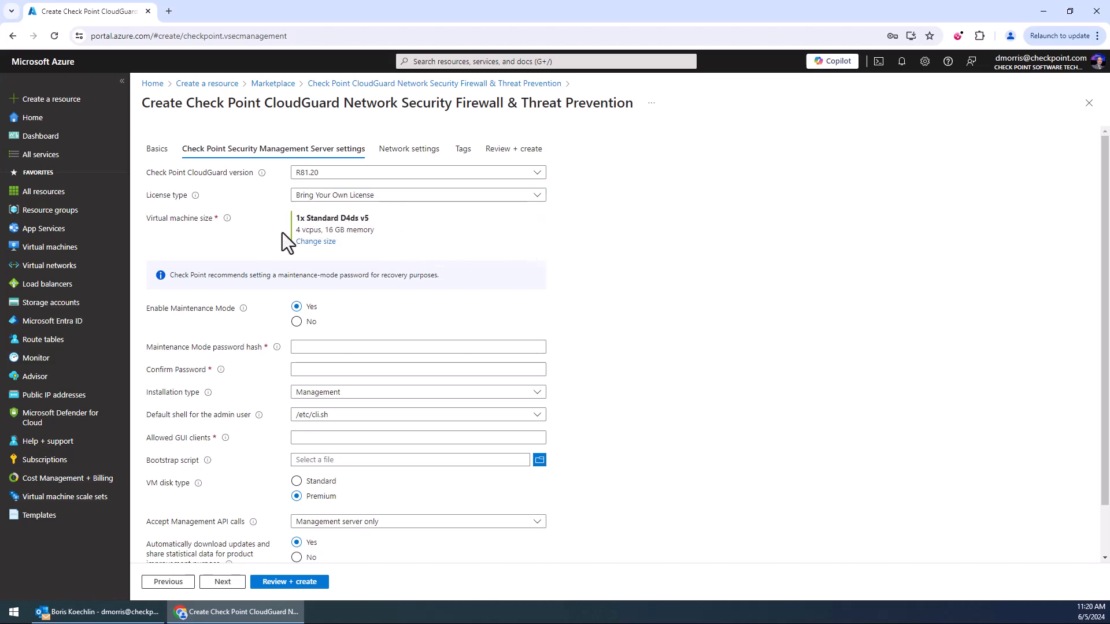
Disable Maintenance Mode for the management server.
{"action": "scroll", "coordinate": [400, 254], "scroll_direction": "down", "scroll_amount": 1}
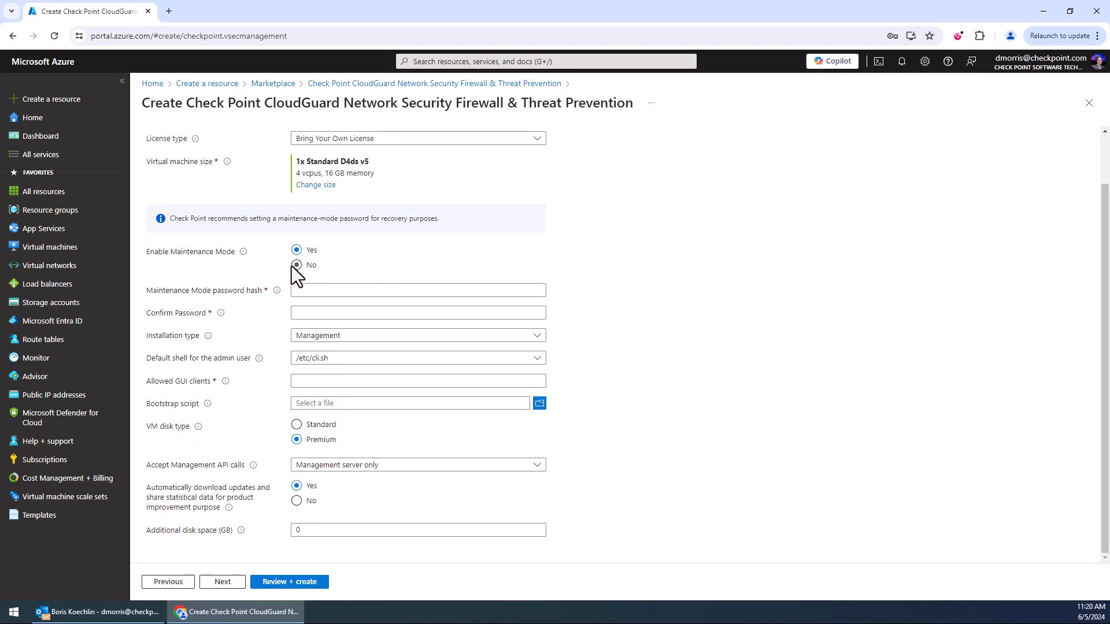
{"action": "left_click", "coordinate": [292, 266]}
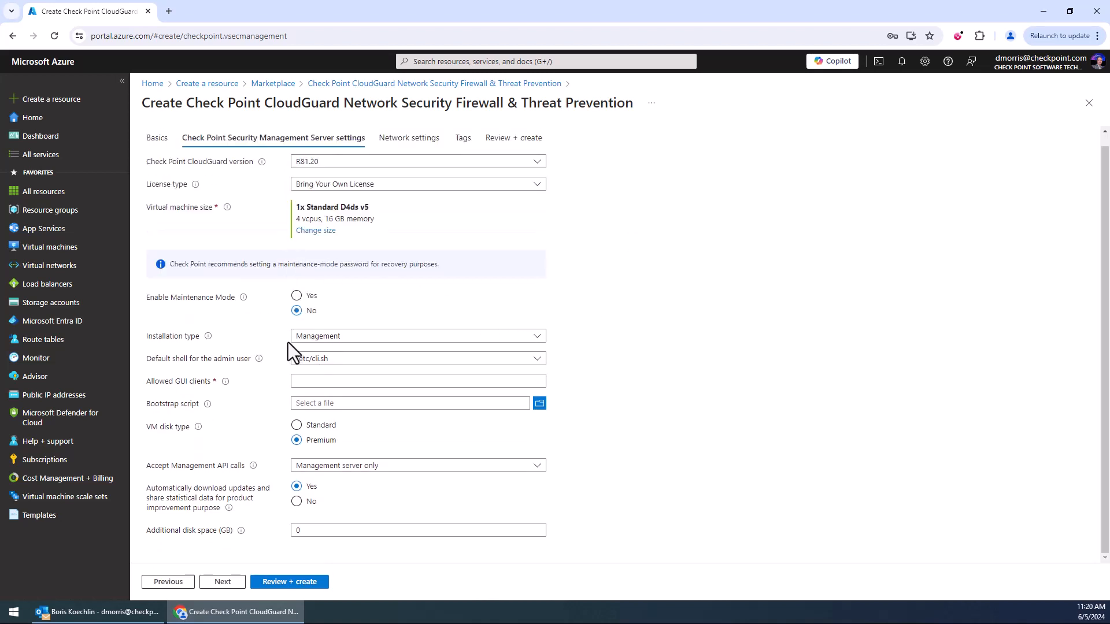
{"action": "left_click", "coordinate": [306, 300]}
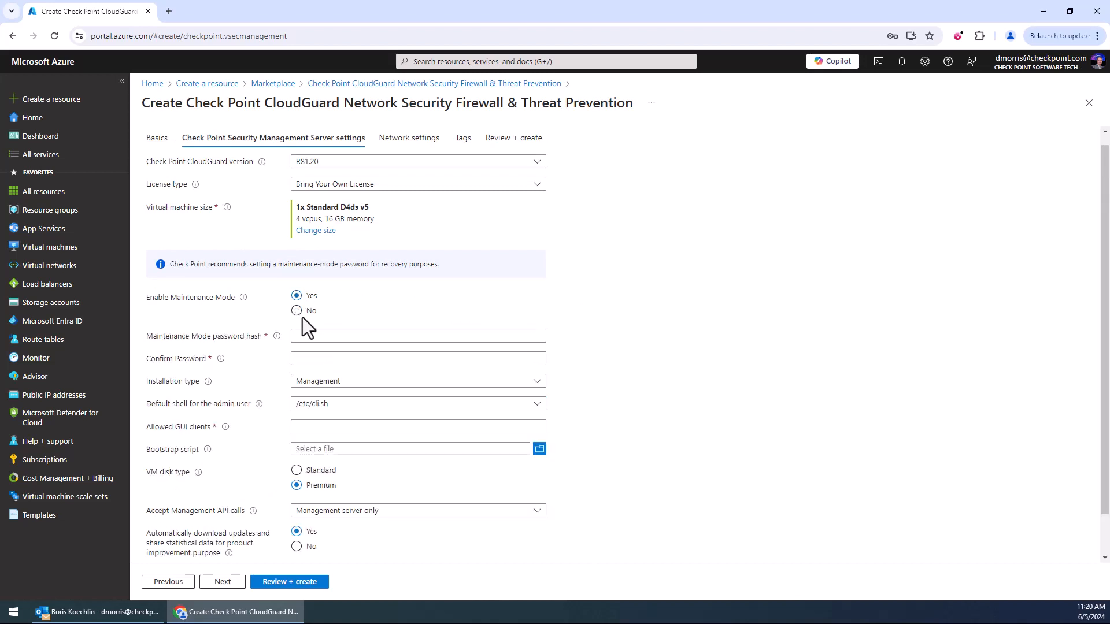
{"action": "left_click", "coordinate": [298, 312]}
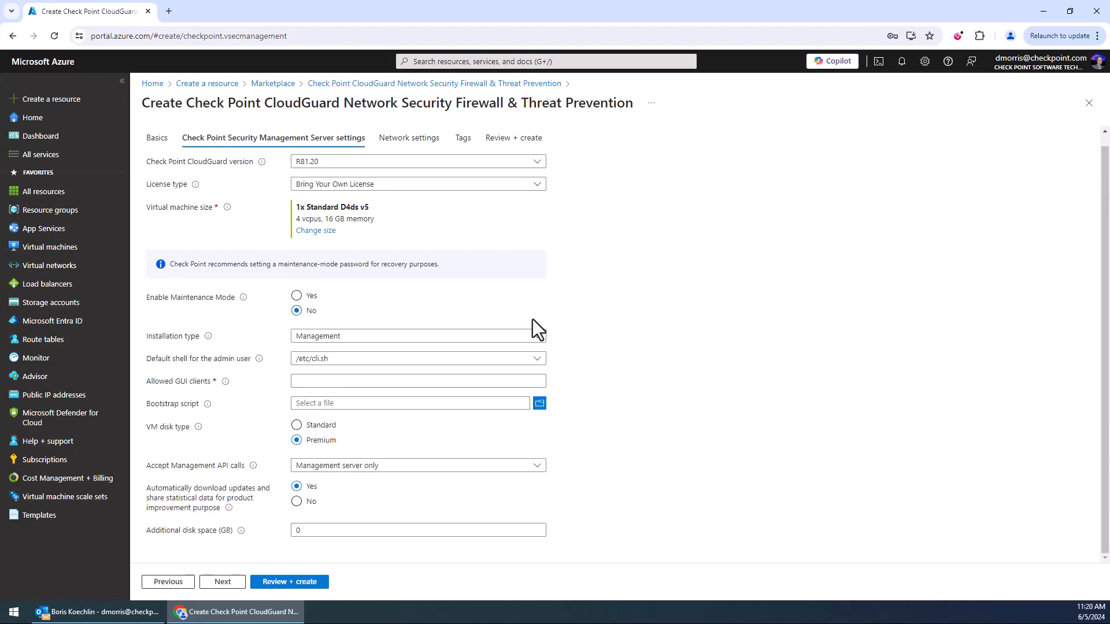
Review the installation type options and set the admin user's default shell to /bin/bash.
{"action": "left_click", "coordinate": [536, 338]}
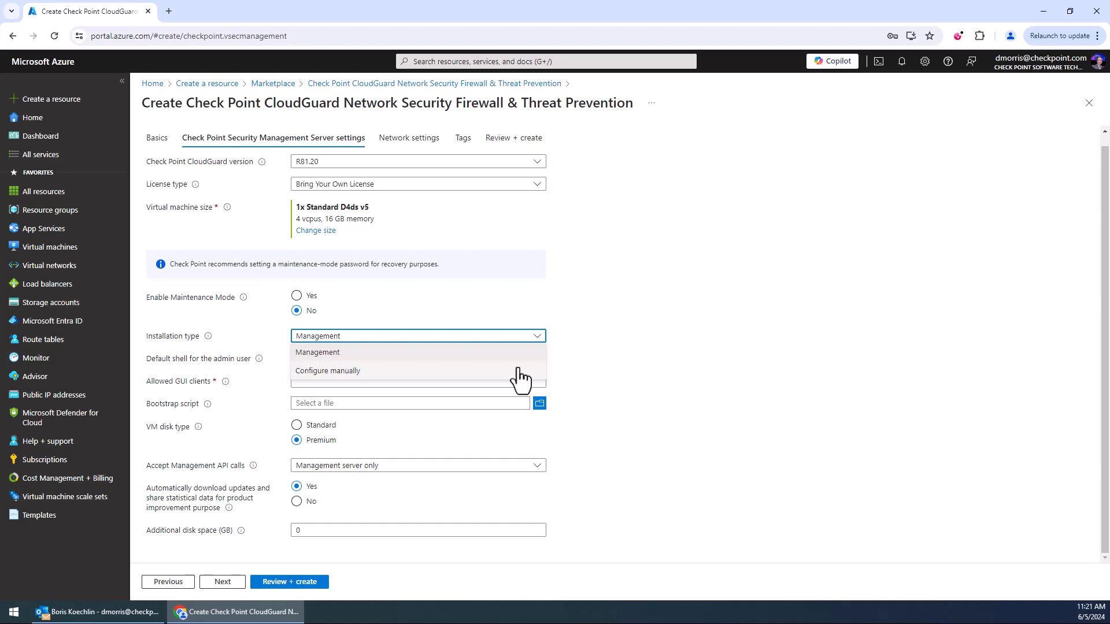
{"action": "left_click", "coordinate": [523, 357]}
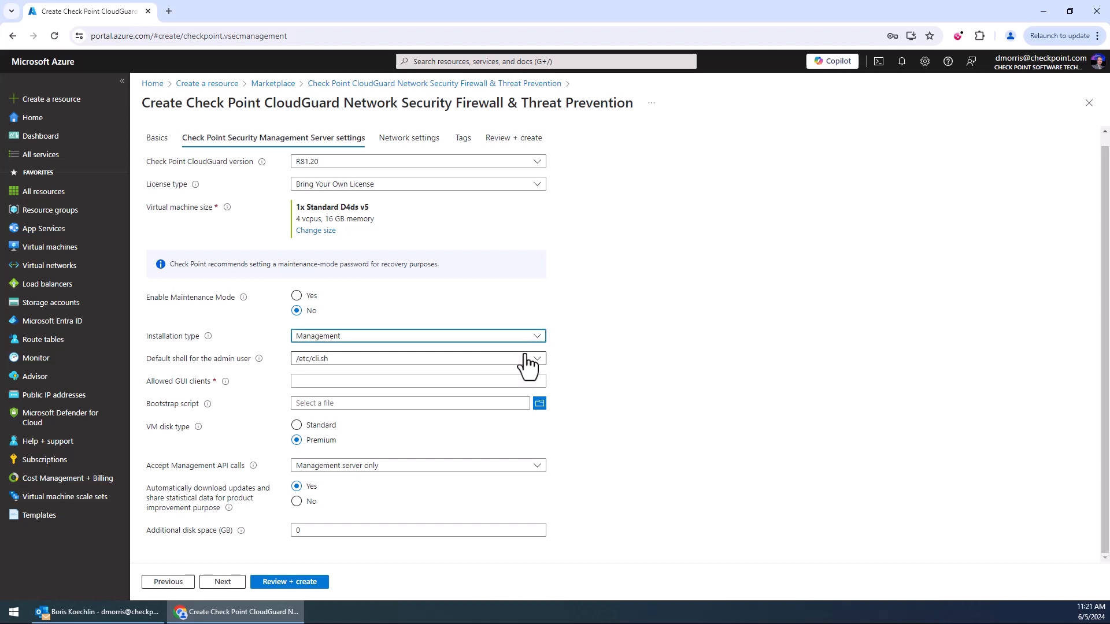
{"action": "left_click", "coordinate": [526, 359]}
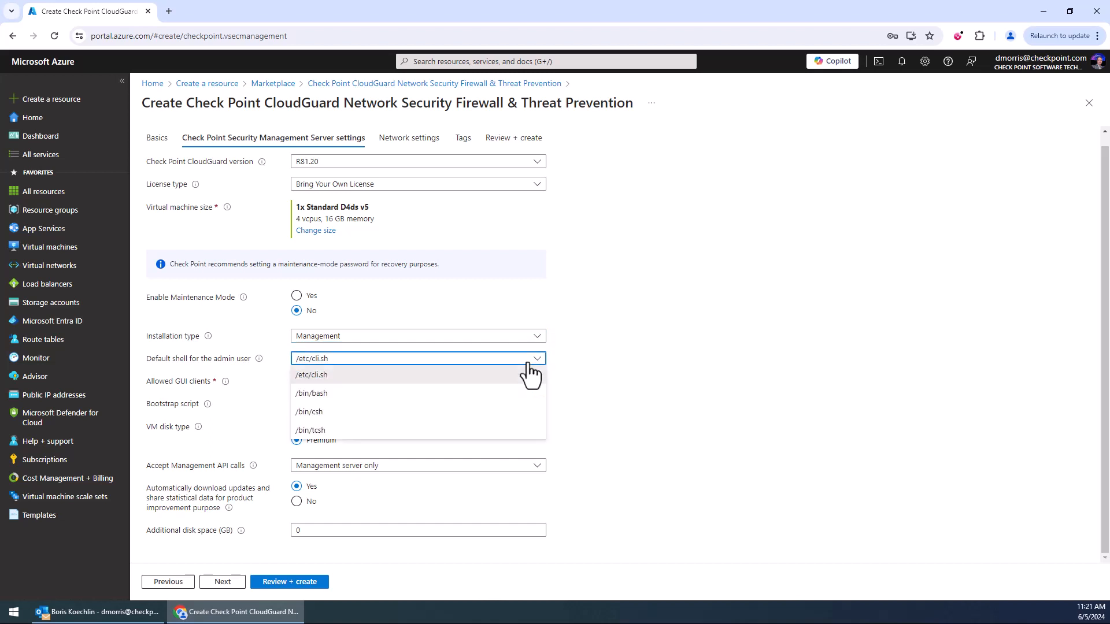
{"action": "left_click", "coordinate": [494, 397]}
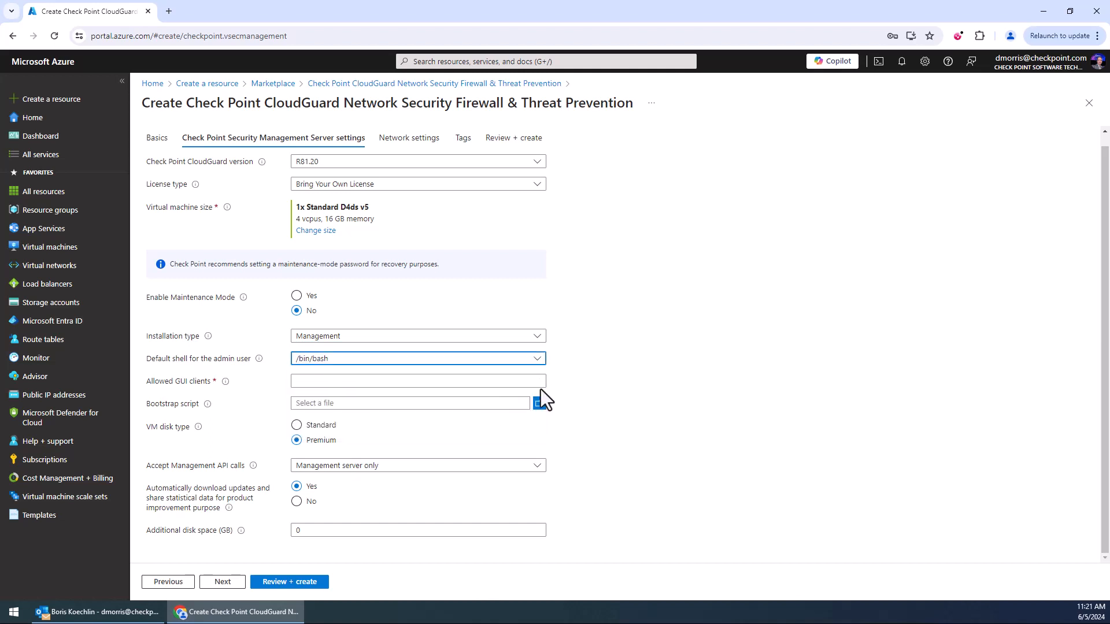
Set the allowed GUI clients to 0.0.0.0/0.
{"action": "left_click", "coordinate": [451, 379]}
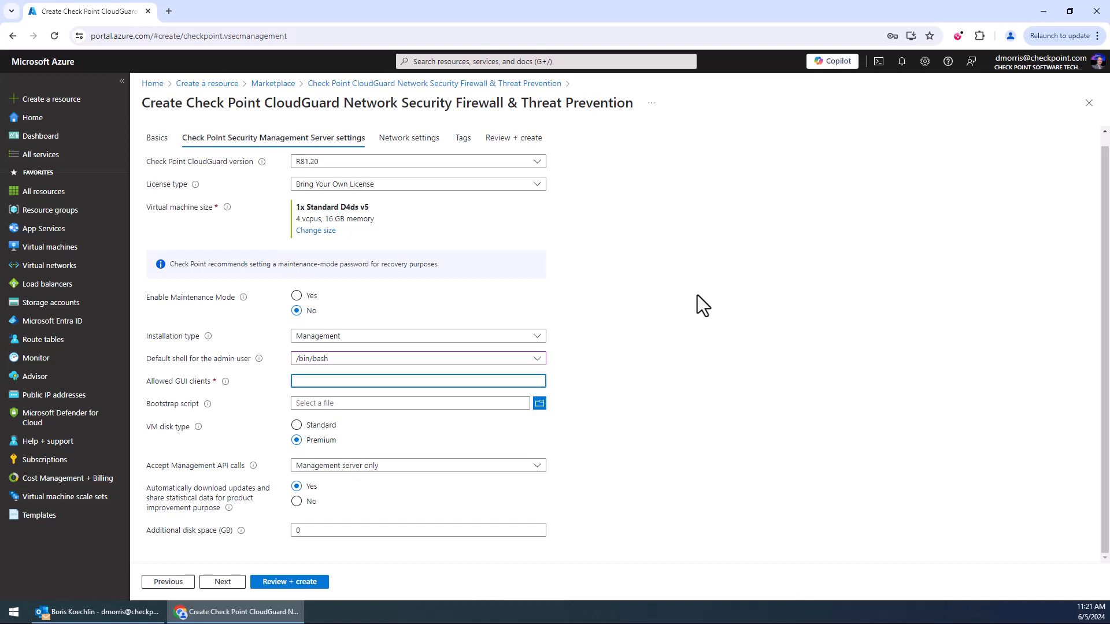
{"action": "type", "text": "0.0.0.0/0"}
Review the Accept Management API calls options and the additional disk space, then continue to the network settings.
{"action": "left_click", "coordinate": [532, 472]}
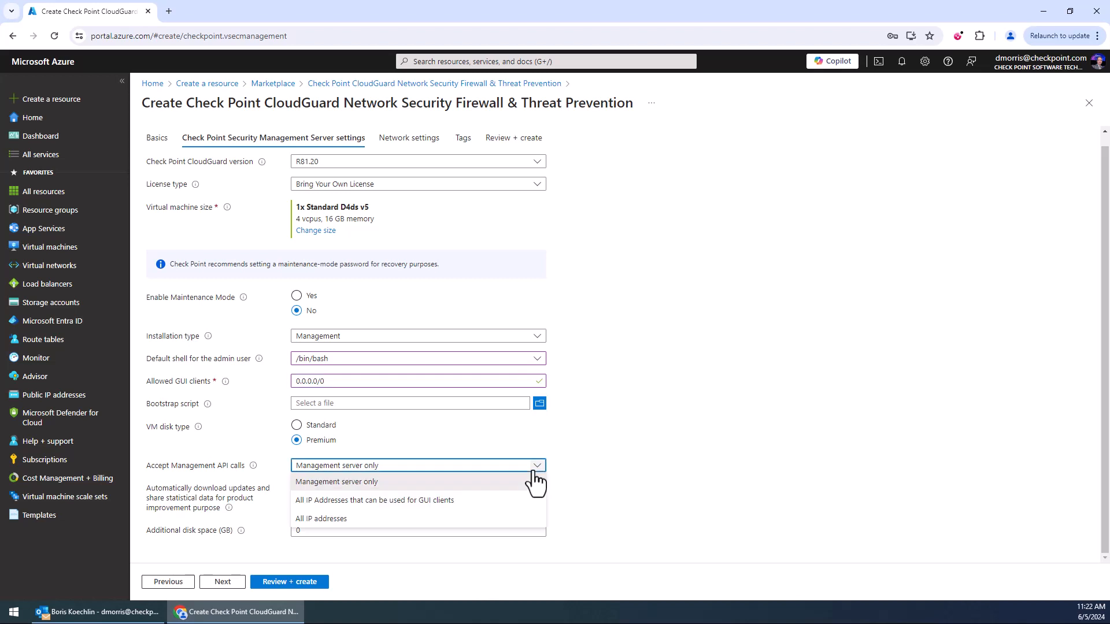
{"action": "left_click", "coordinate": [596, 449]}
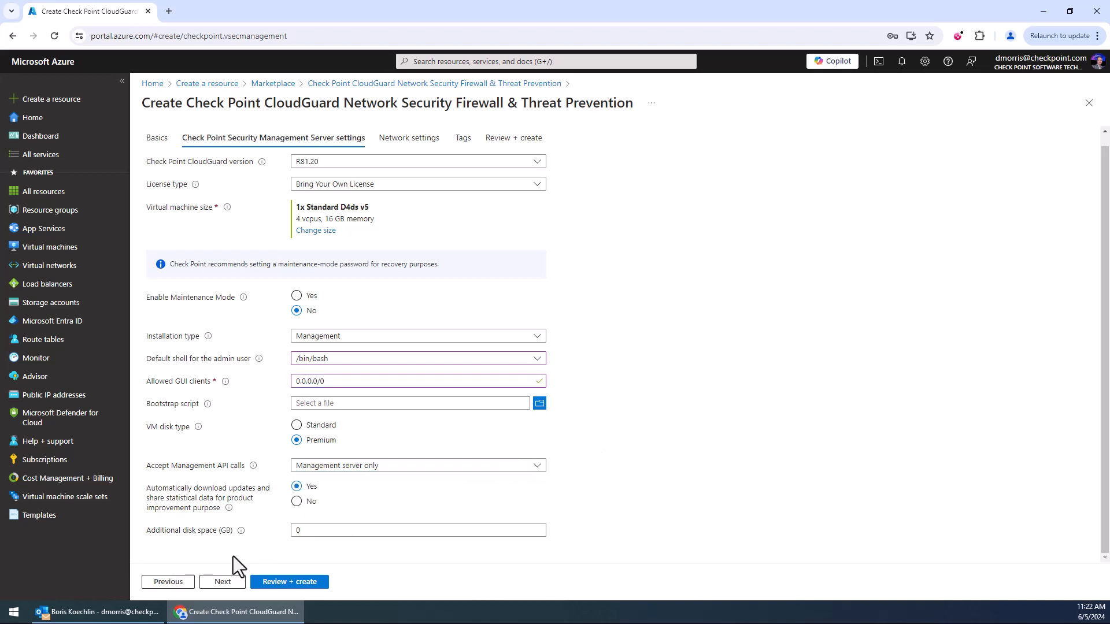
{"action": "left_click_drag", "start_coordinate": [337, 529], "coordinate": [286, 528]}
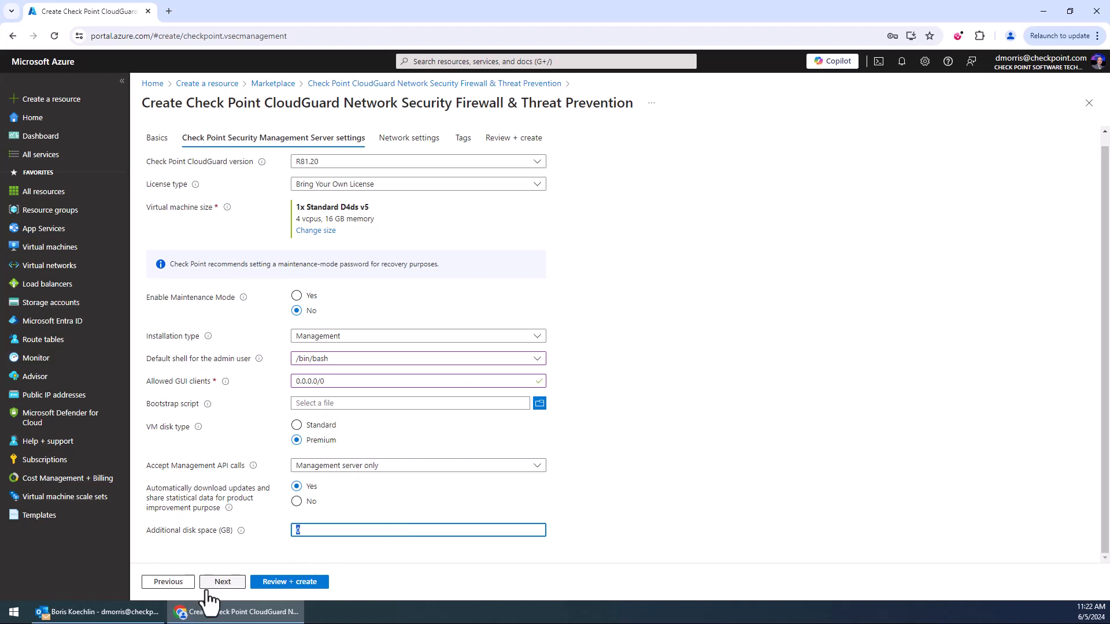
{"action": "left_click", "coordinate": [231, 579]}
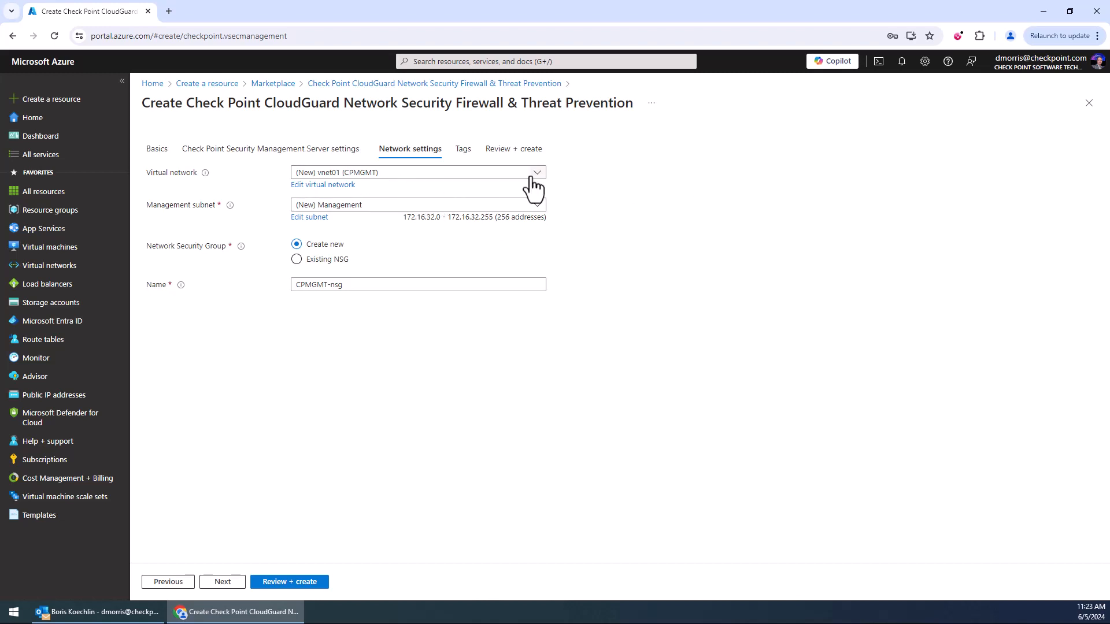
Edit the virtual network: rename it MGMT-vnet01, set its address space prefix to /24, and save.
{"action": "left_click", "coordinate": [342, 186]}
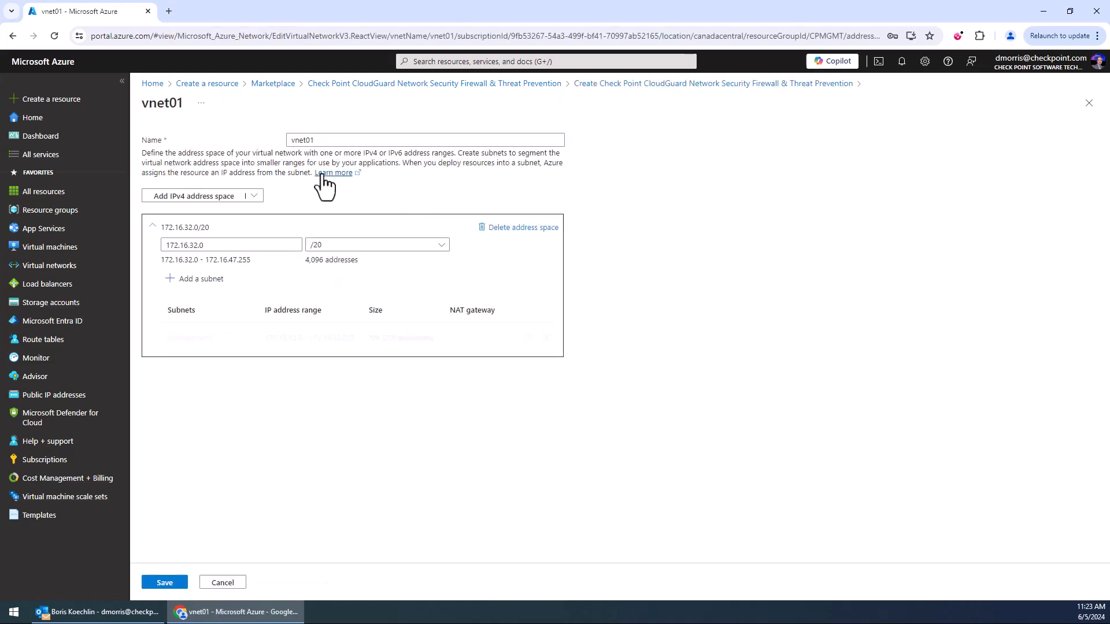
{"action": "left_click", "coordinate": [306, 140]}
{"action": "key", "text": "Home"}
{"action": "type", "text": "MGMT-"}
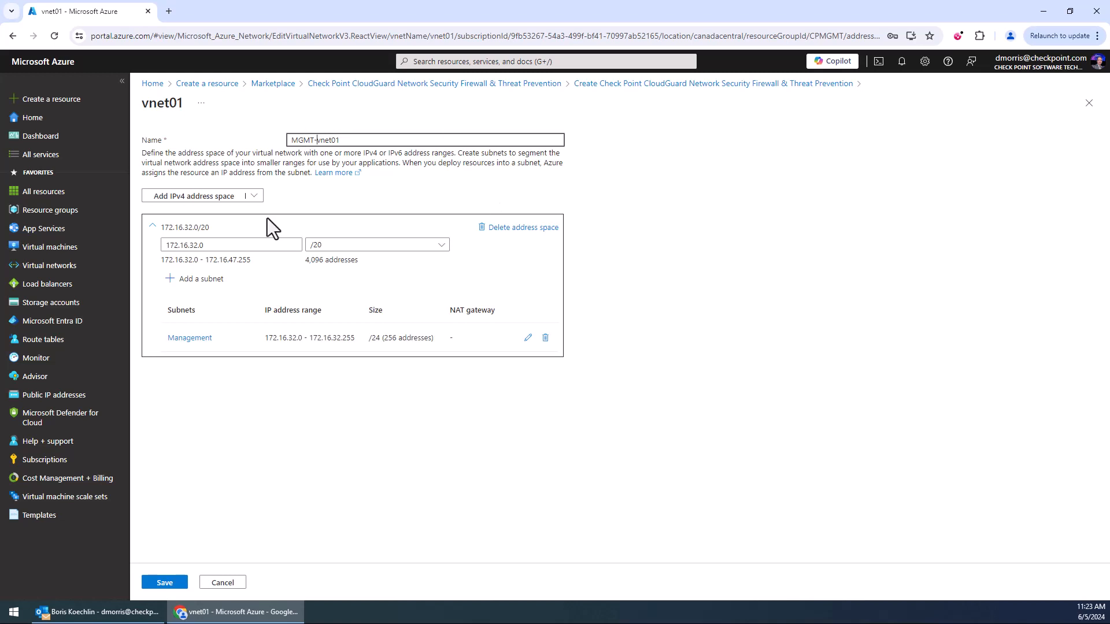
{"action": "left_click", "coordinate": [340, 246]}
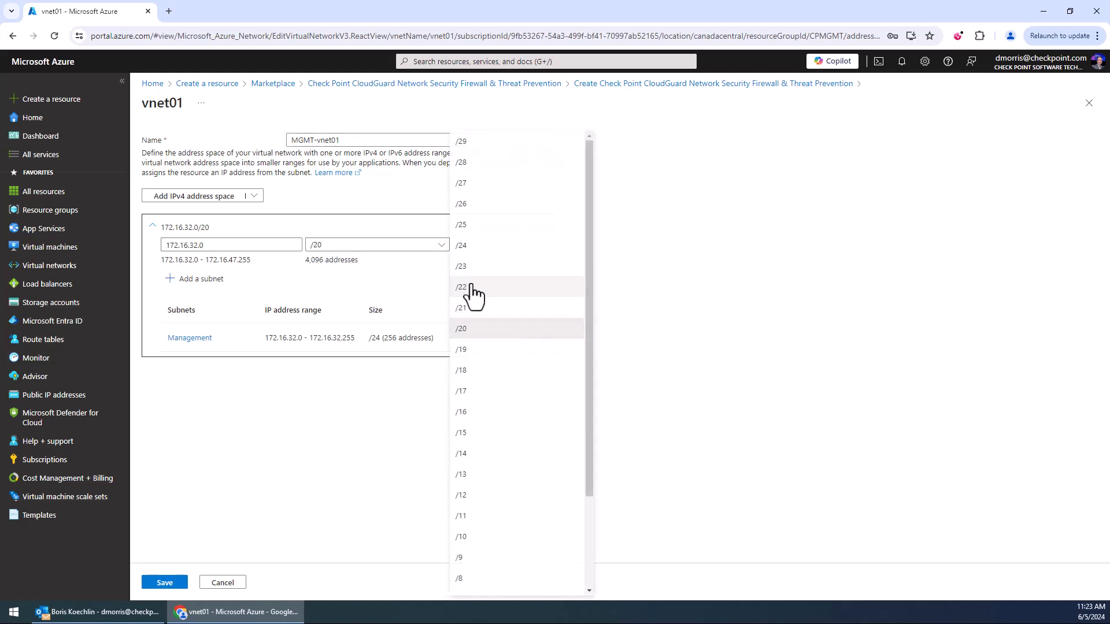
{"action": "left_click", "coordinate": [485, 248]}
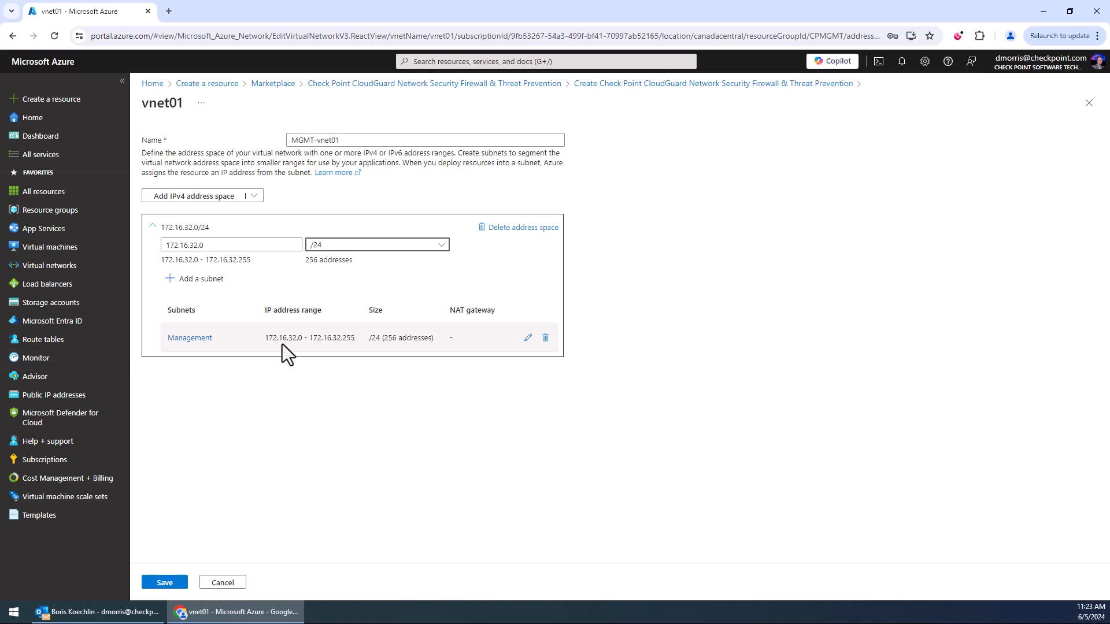
{"action": "left_click", "coordinate": [176, 588]}
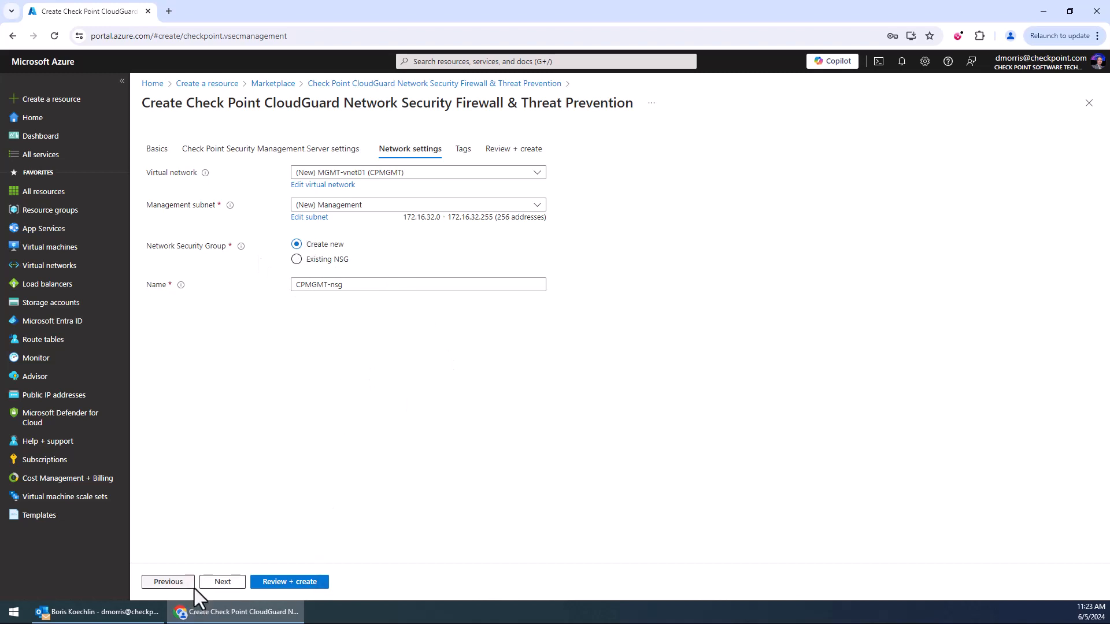
Proceed past Tags to the Review + create page and inspect the automation template.
{"action": "left_click", "coordinate": [230, 585]}
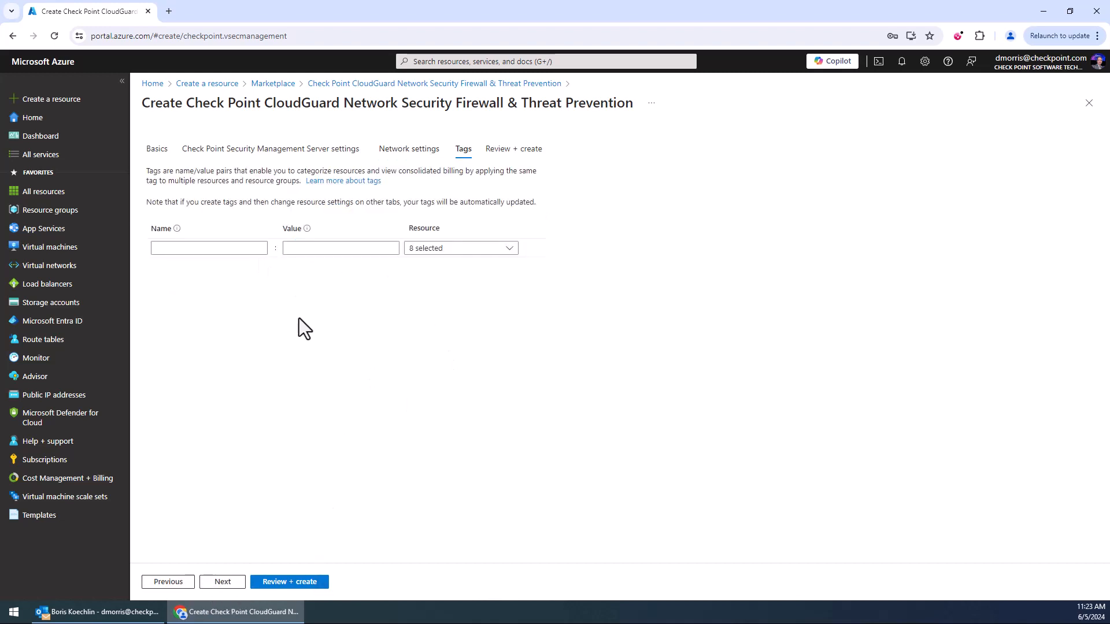
{"action": "left_click", "coordinate": [223, 583]}
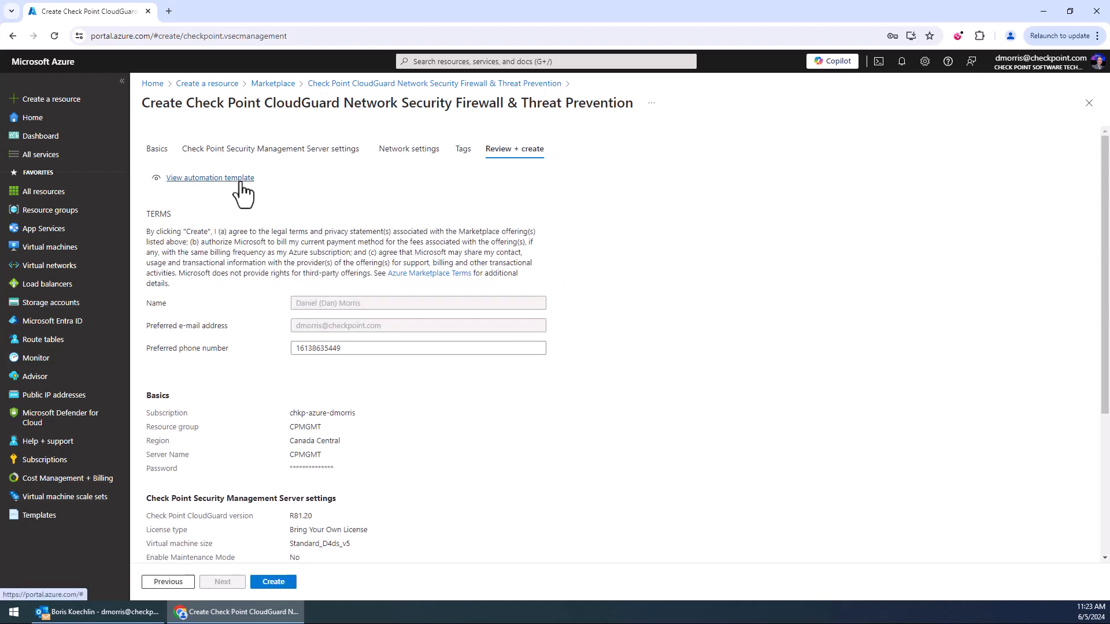
{"action": "left_click", "coordinate": [241, 180]}
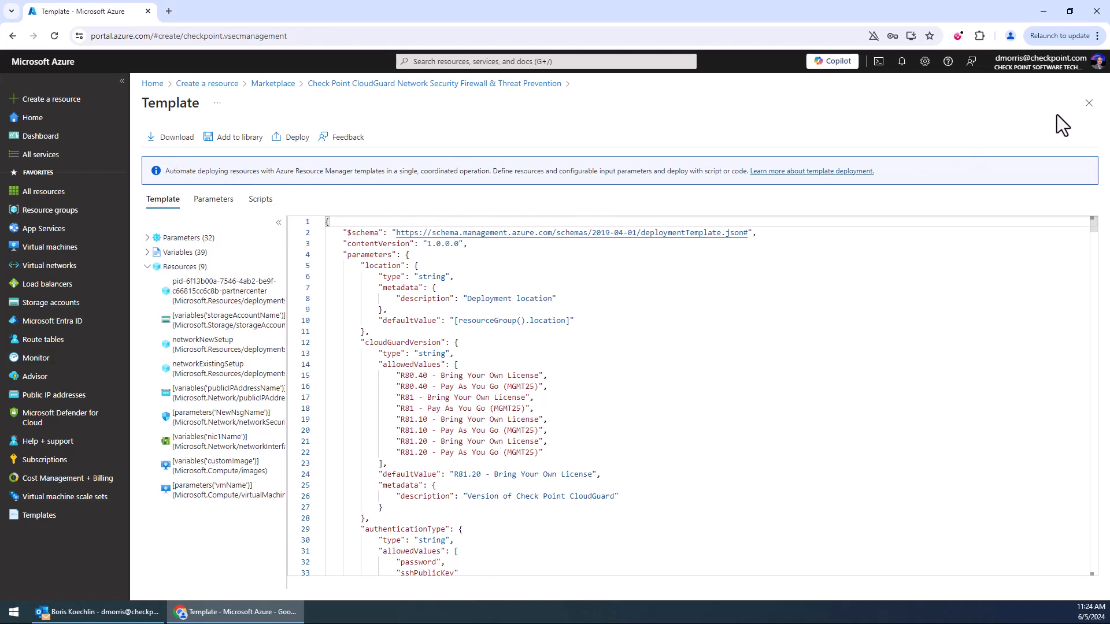
{"action": "left_click", "coordinate": [1088, 103]}
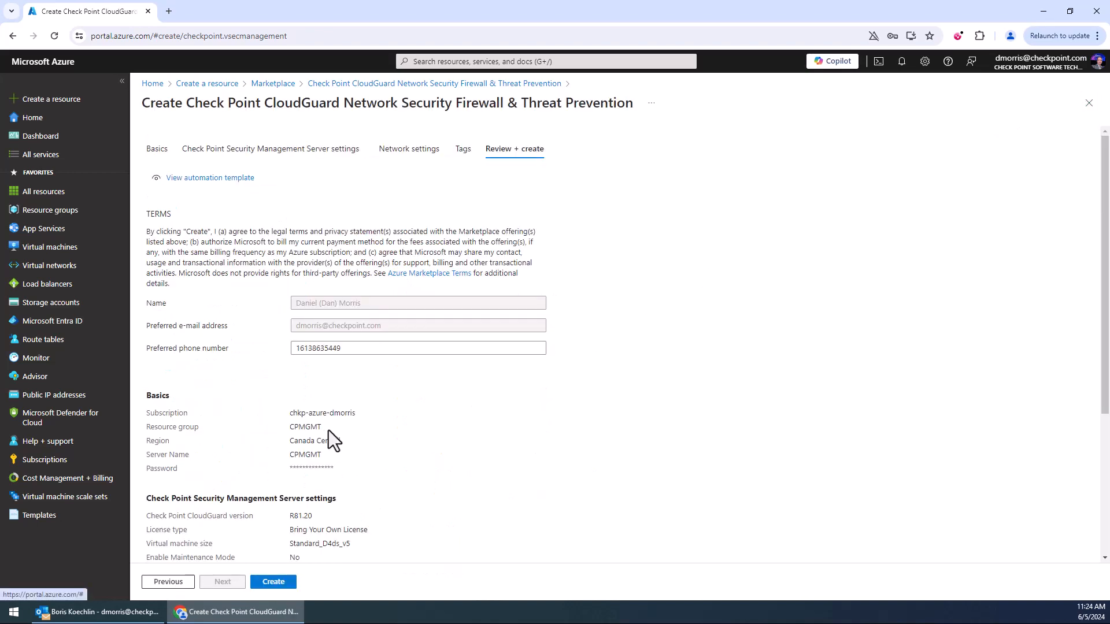
Review the deployment summary and create the Security Management server.
{"action": "scroll", "coordinate": [328, 430], "scroll_direction": "down", "scroll_amount": 4}
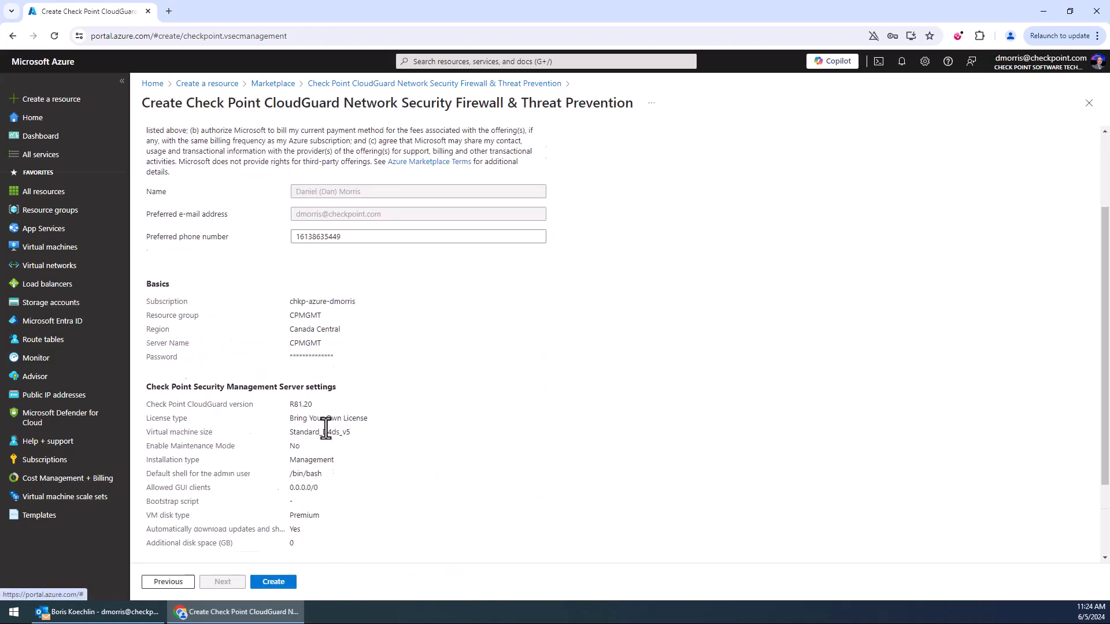
{"action": "left_click", "coordinate": [272, 581]}
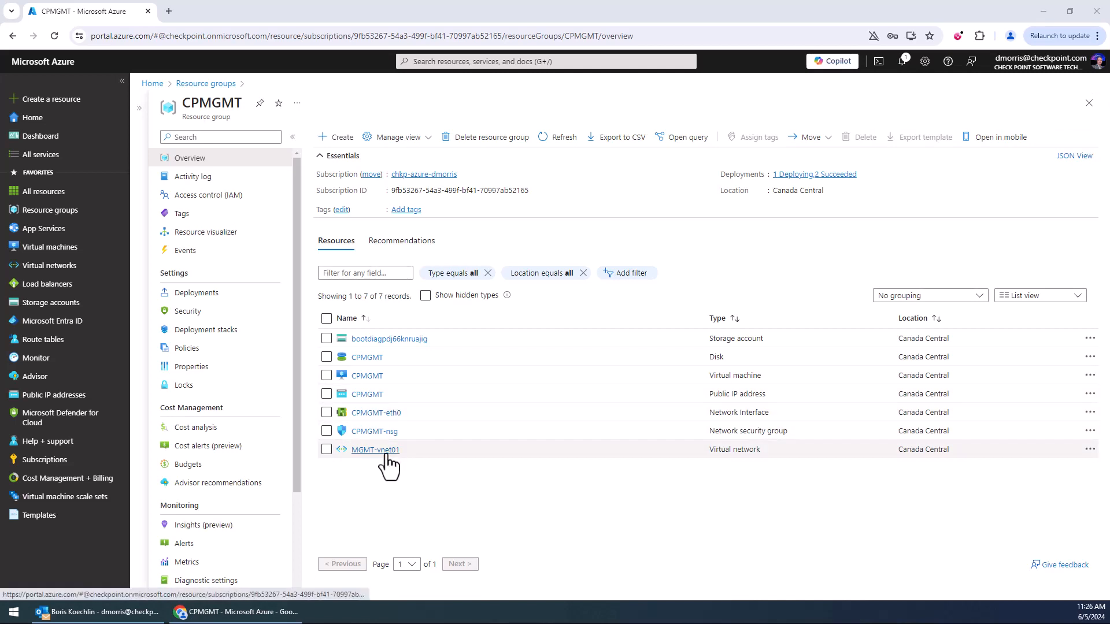
Open the CPMGMT virtual machine's overview from the resource group.
{"action": "left_click", "coordinate": [377, 379]}
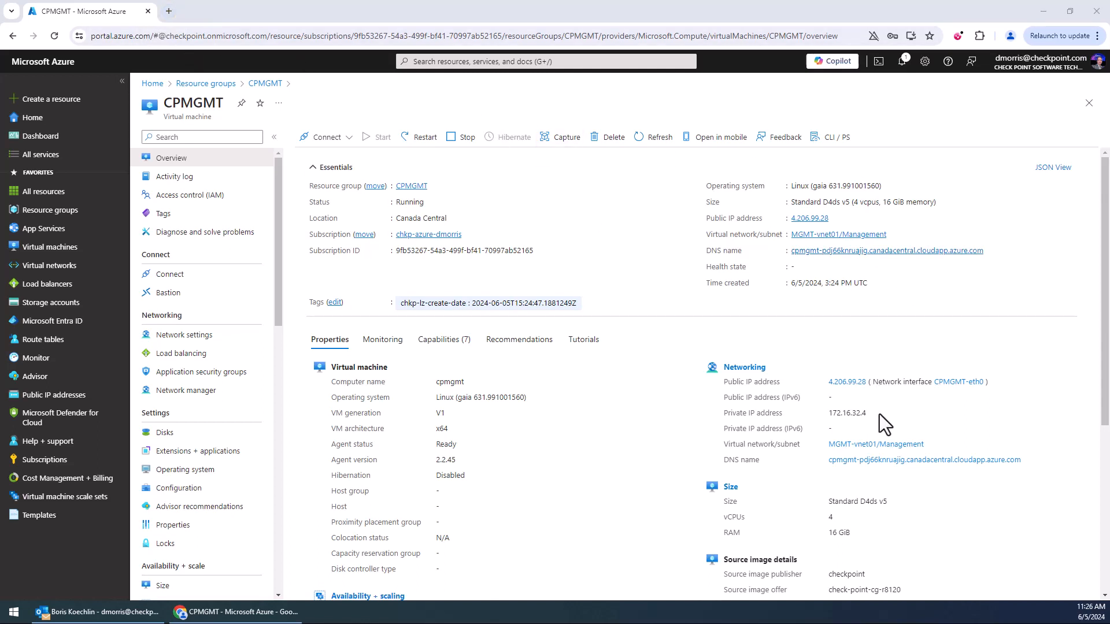
{"action": "mouse_move", "coordinate": [834, 219]}
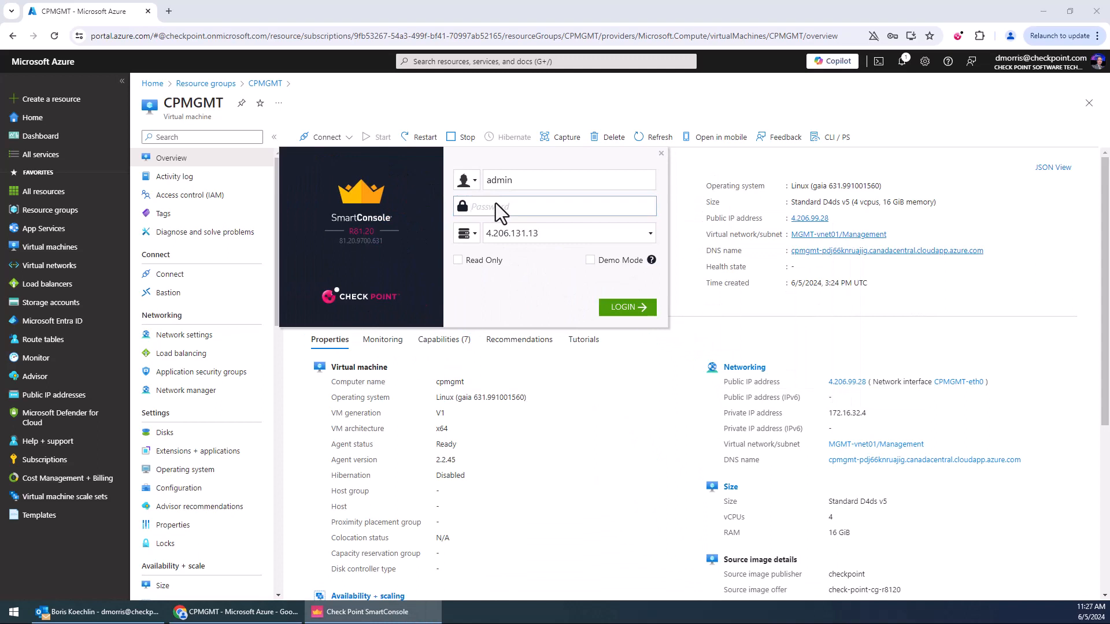
Log in to SmartConsole as admin with the account password and take over the existing session.
{"action": "type", "text": "**********"}
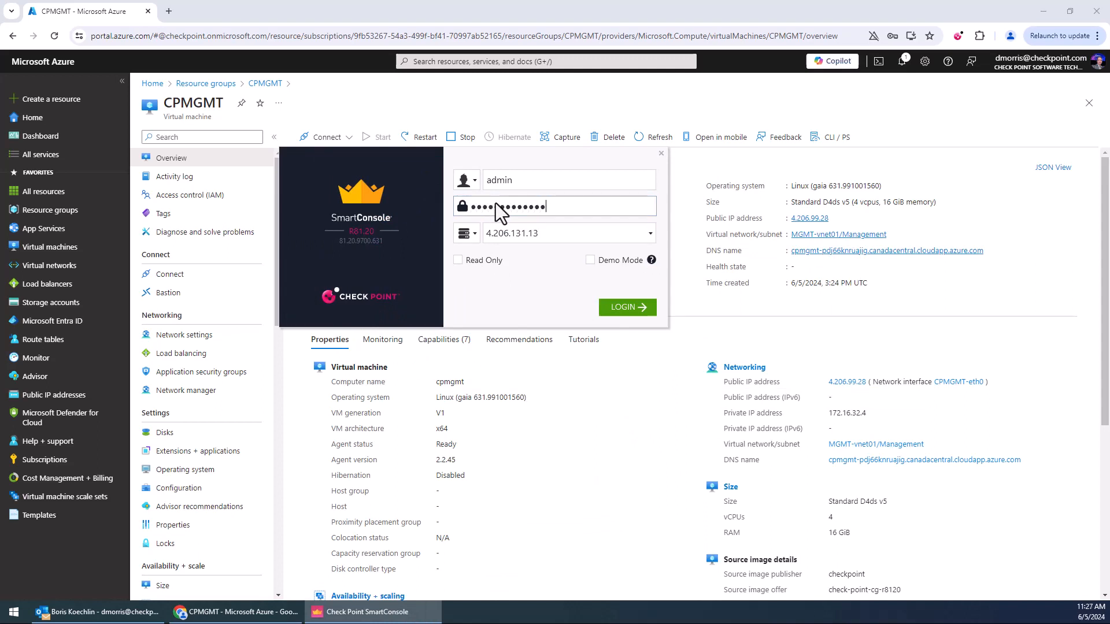
{"action": "key", "text": "Return"}
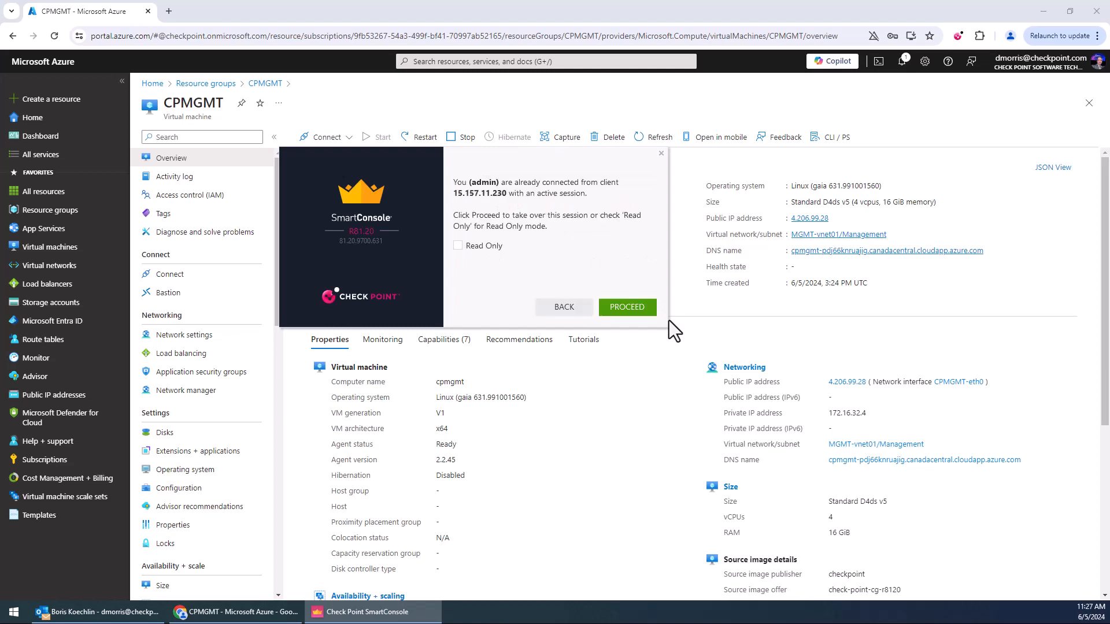
{"action": "left_click", "coordinate": [647, 304]}
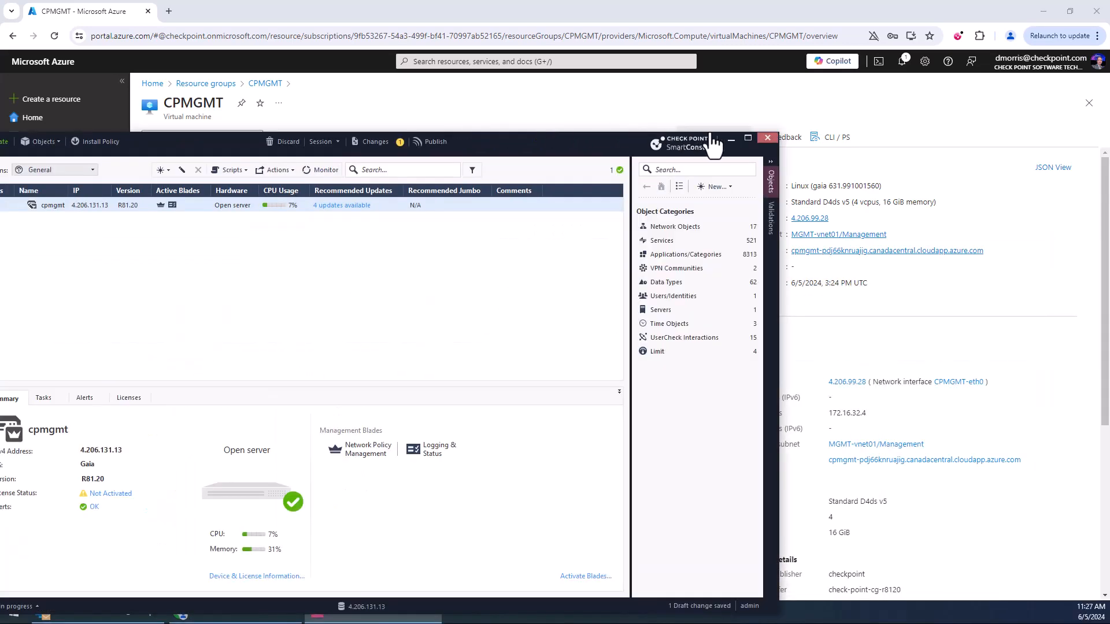
Maximize SmartConsole and inspect the cpmgmt host's general properties and network interfaces, then close the dialog.
{"action": "left_click", "coordinate": [746, 139]}
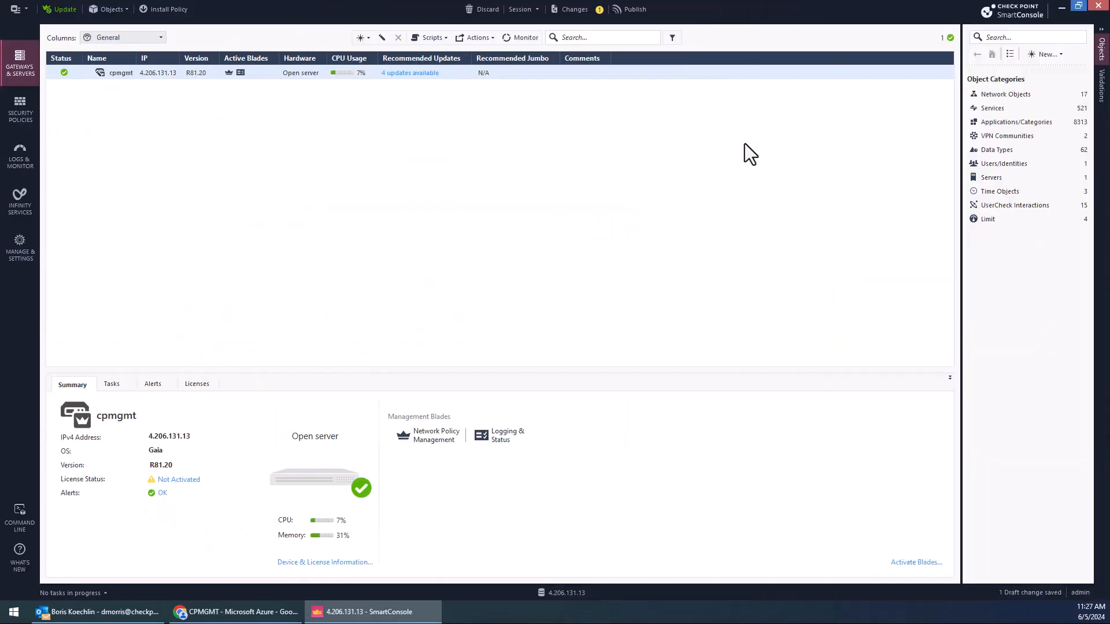
{"action": "double_click", "coordinate": [123, 74]}
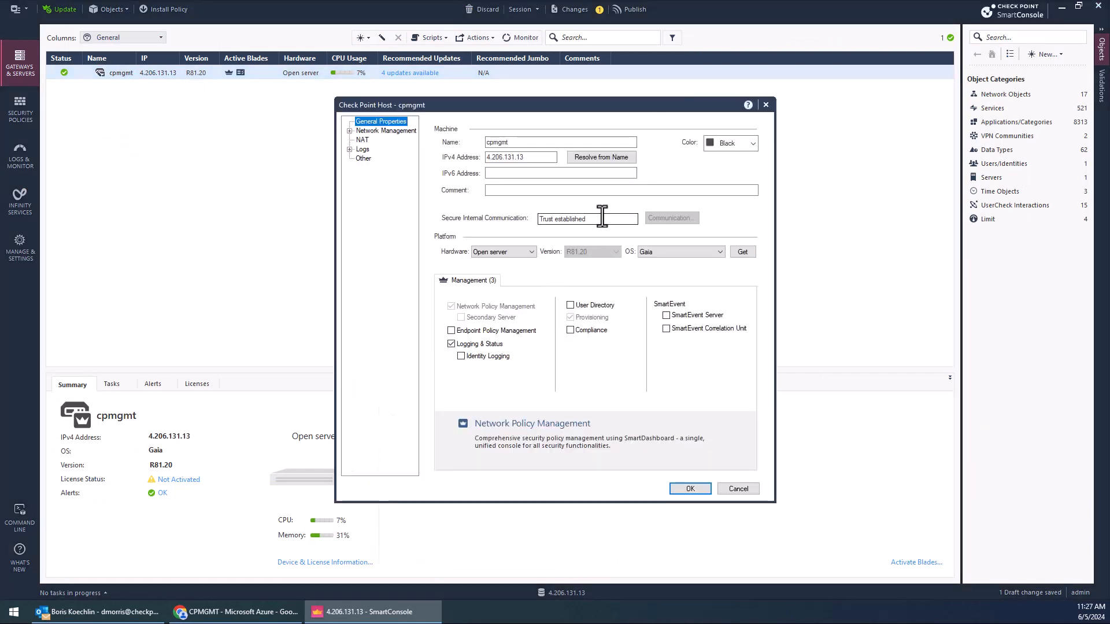
{"action": "left_click_drag", "start_coordinate": [530, 162], "coordinate": [471, 166]}
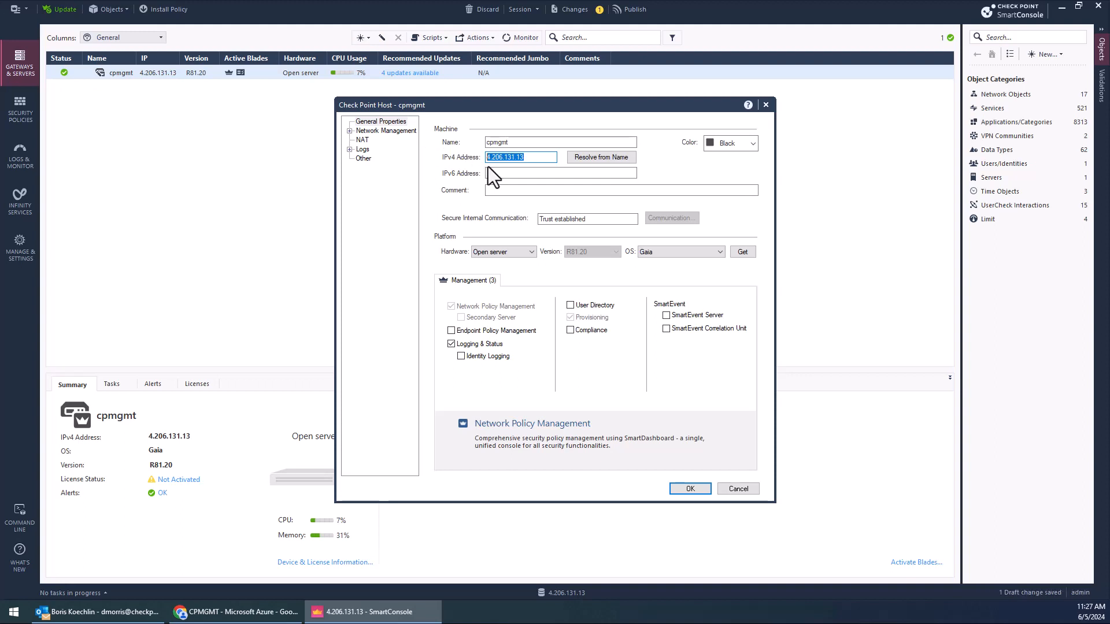
{"action": "left_click", "coordinate": [375, 132]}
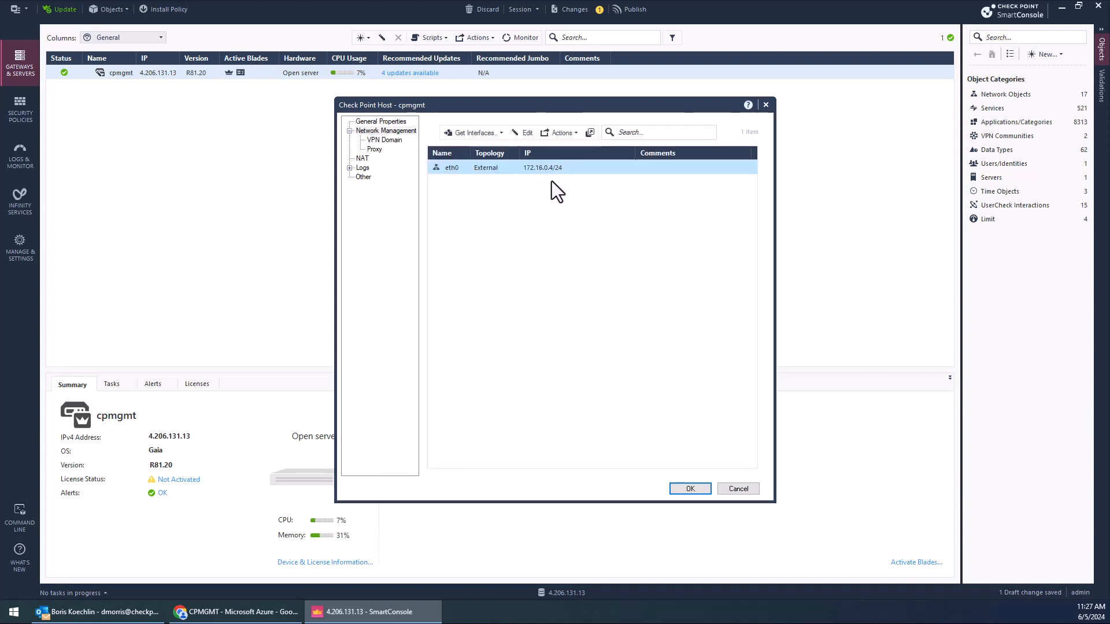
{"action": "left_click", "coordinate": [680, 490]}
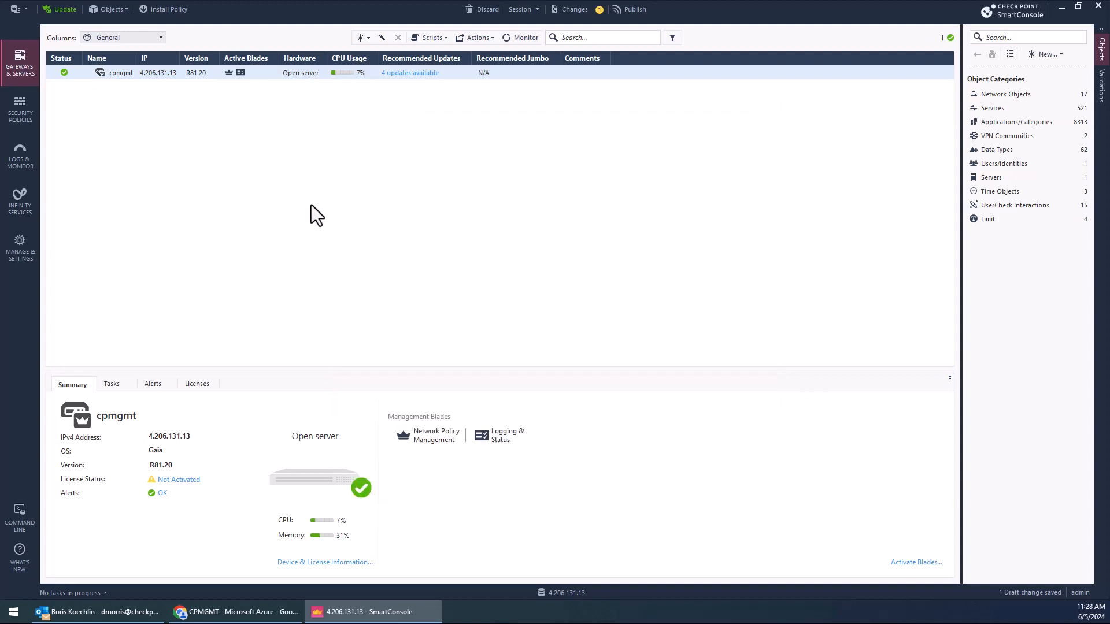